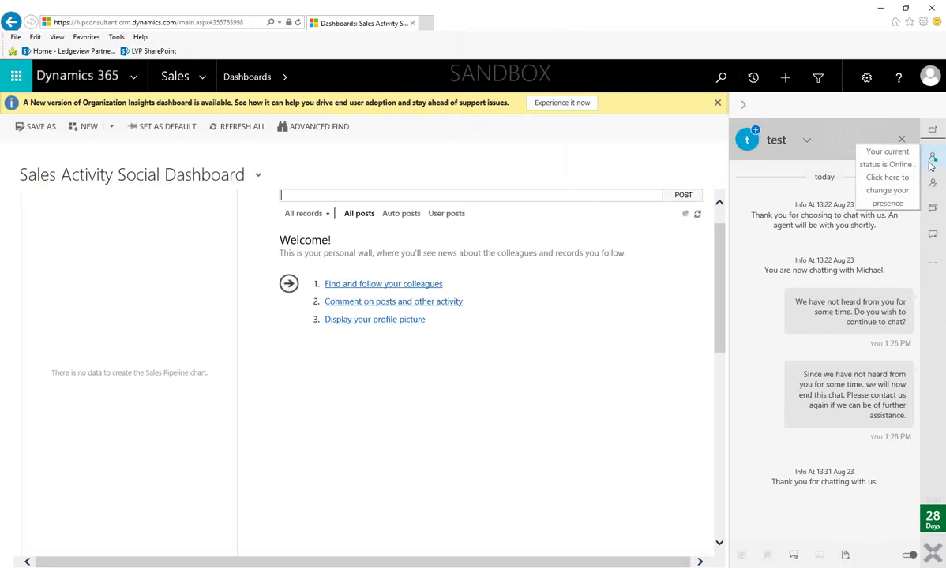
- Check presence options, then open agent and queue search, leaving Type, Status, Skill and Role at All
{"action": "left_click", "coordinate": [931, 162]}
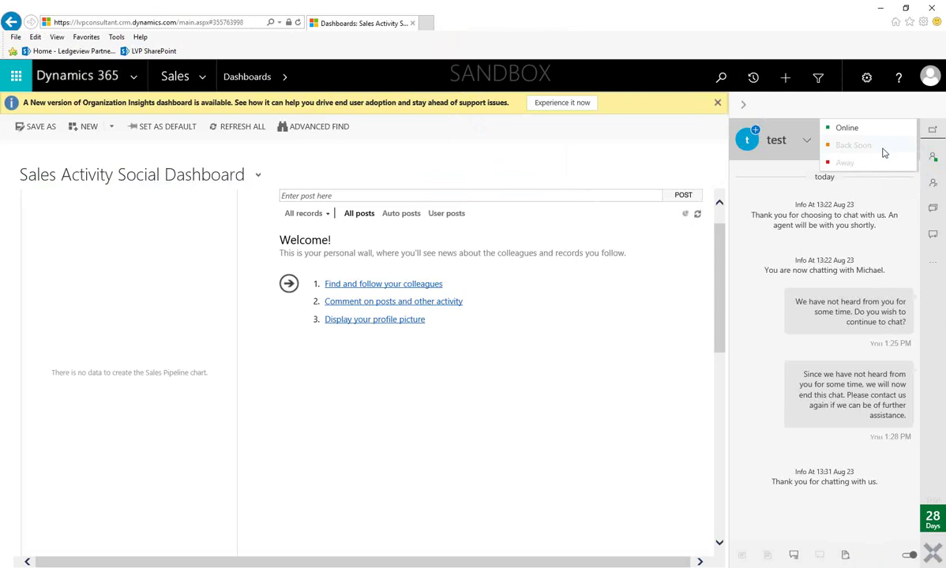
{"action": "left_click", "coordinate": [933, 184]}
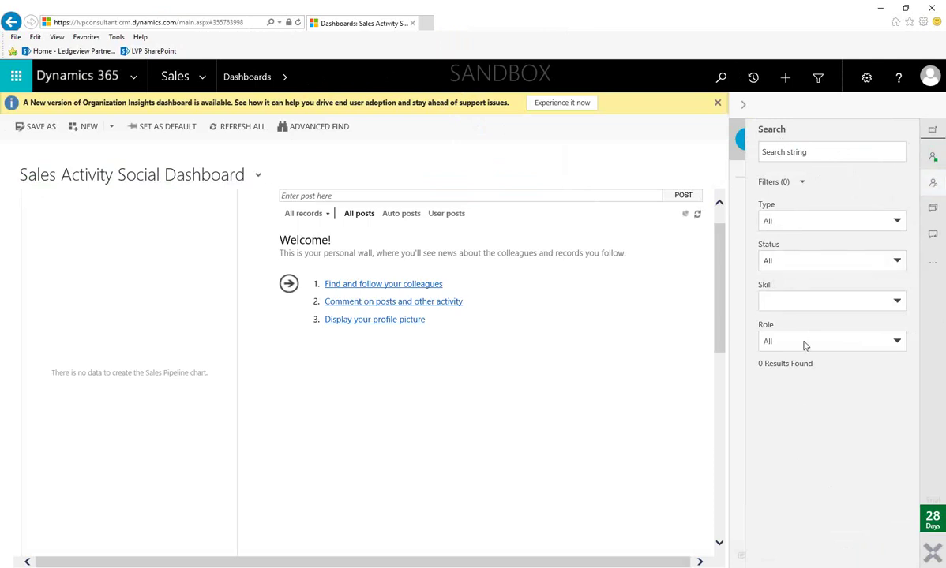
{"action": "left_click", "coordinate": [810, 225]}
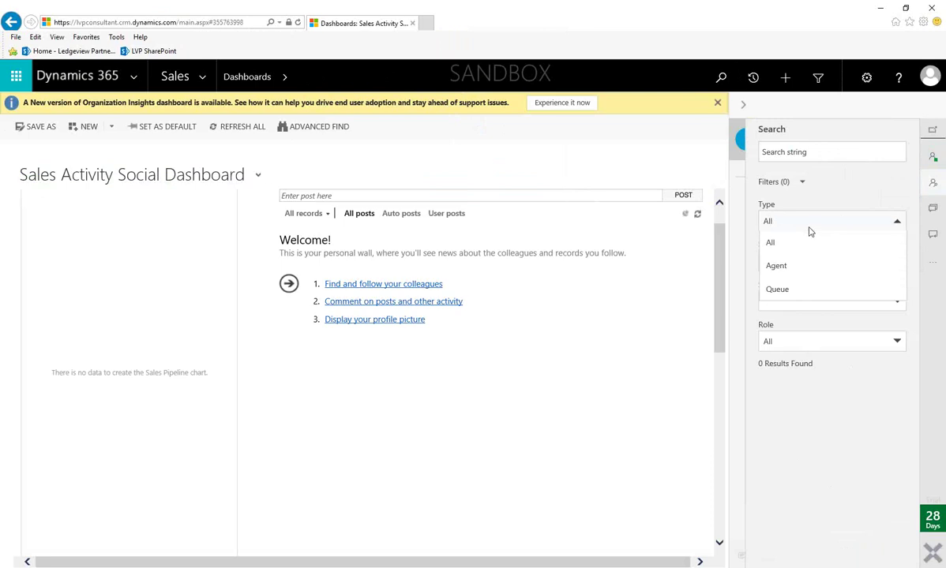
{"action": "left_click", "coordinate": [804, 382]}
{"action": "left_click", "coordinate": [812, 264]}
{"action": "left_click", "coordinate": [812, 379]}
{"action": "left_click", "coordinate": [839, 306]}
{"action": "left_click", "coordinate": [827, 372]}
{"action": "left_click", "coordinate": [815, 347]}
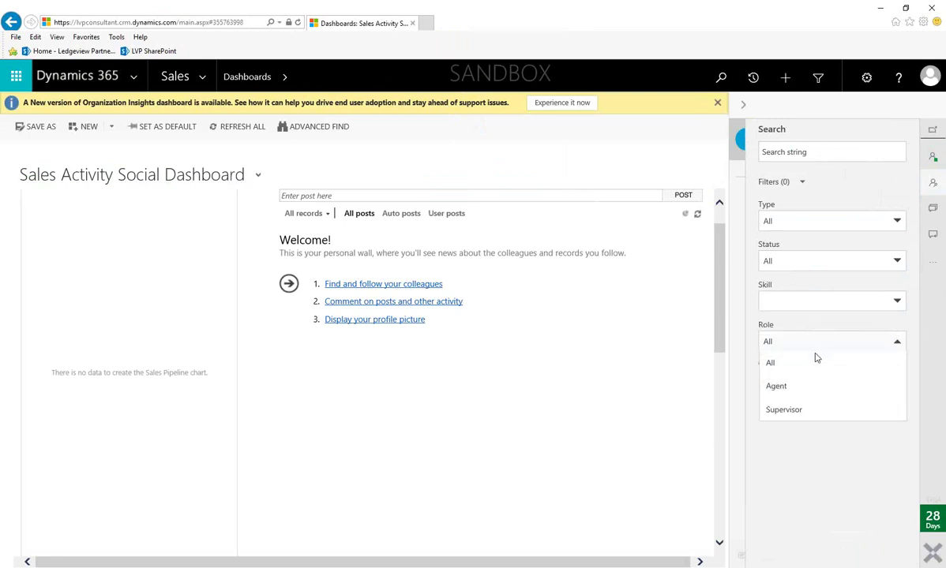
{"action": "left_click", "coordinate": [823, 440]}
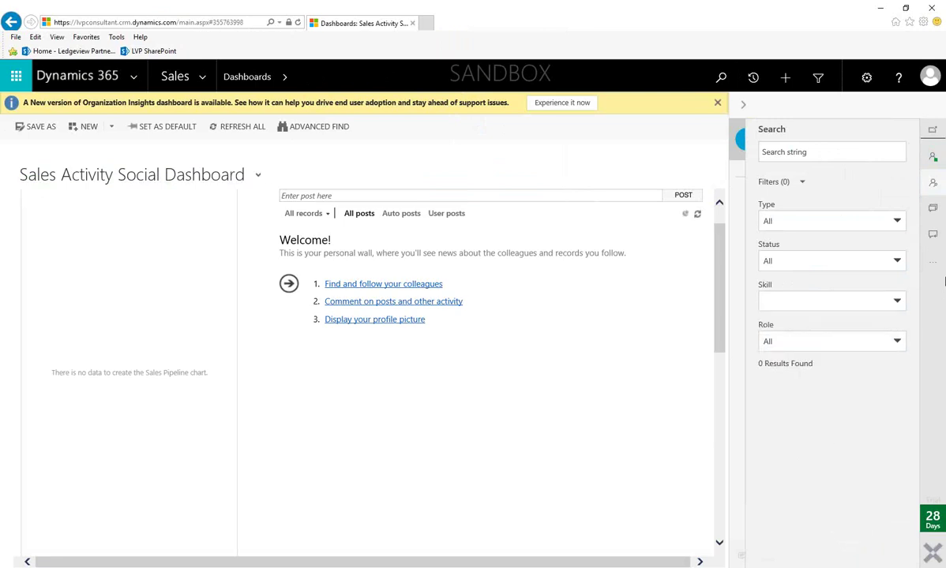
- Switch the side panel to Chats, toggle Closed Chats, and collapse and restore the panel
{"action": "left_click", "coordinate": [933, 209]}
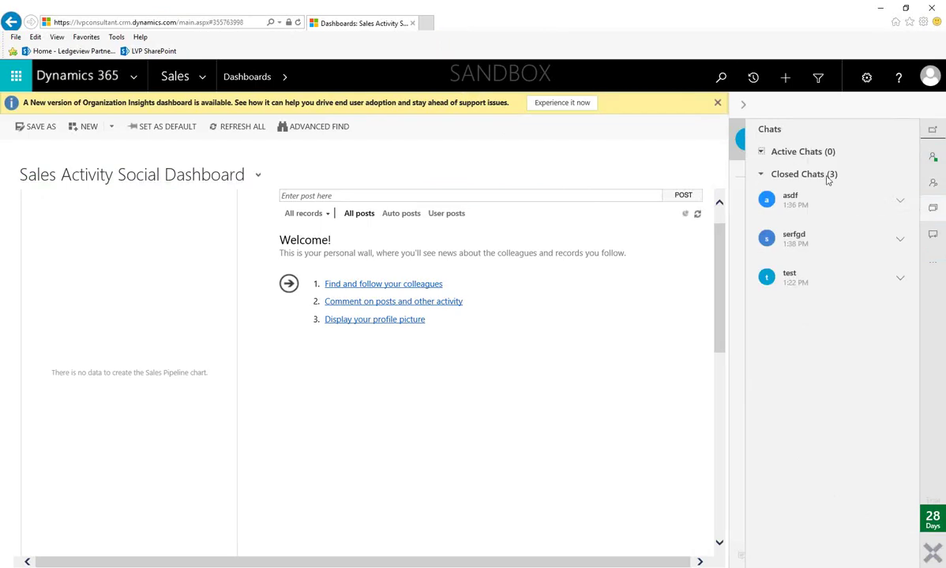
{"action": "left_click", "coordinate": [781, 175]}
{"action": "left_click", "coordinate": [775, 174]}
{"action": "left_click", "coordinate": [745, 109]}
{"action": "left_click", "coordinate": [934, 109]}
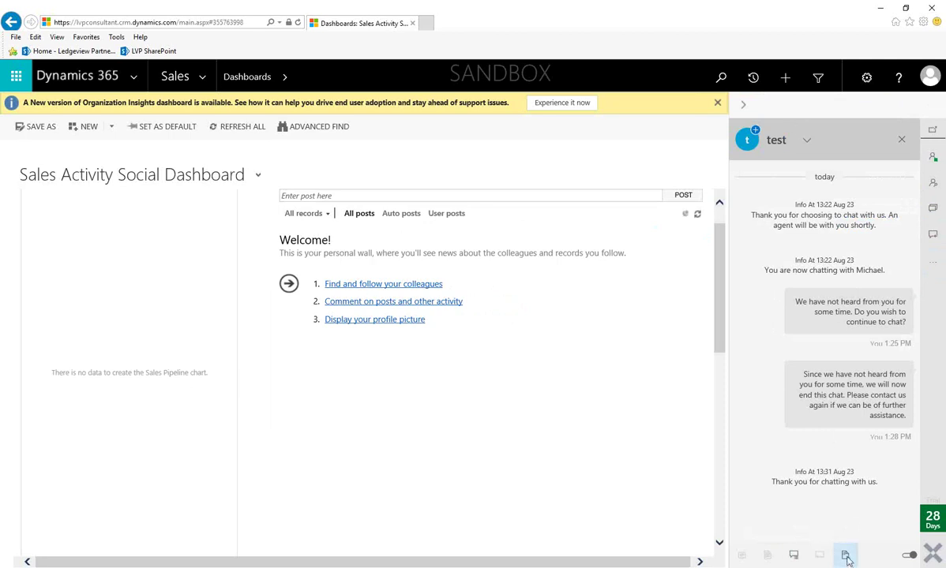
- Create a new case from the closed 'test' chat
{"action": "left_click", "coordinate": [845, 558]}
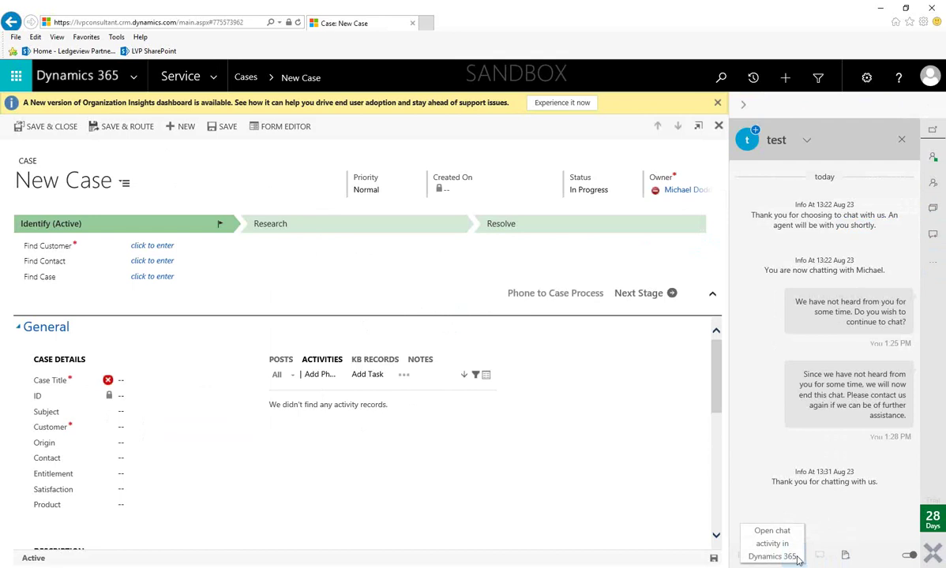
- Open the 'test' chat's activity record and scroll to its transcript summary
{"action": "left_click", "coordinate": [794, 558]}
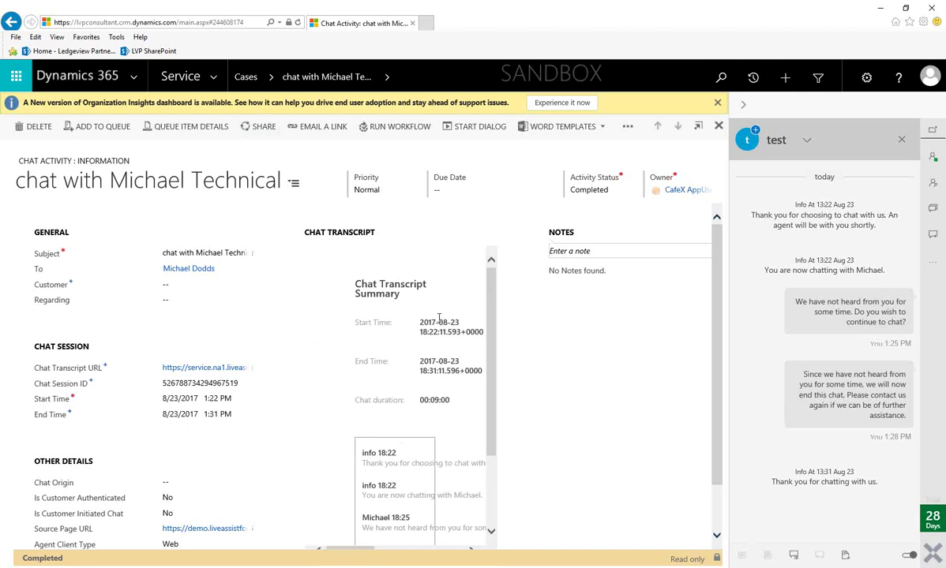
{"action": "scroll", "coordinate": [447, 275], "scroll_direction": "down", "scroll_amount": 1}
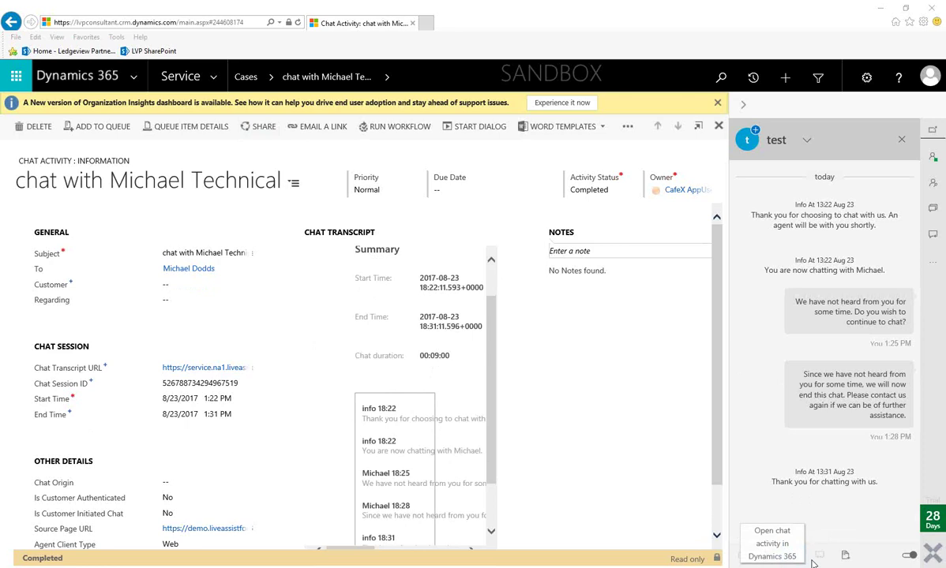
- Create a contact from the chat visitor with first name 'test', no last name, then show Service navigation
{"action": "left_click", "coordinate": [755, 132]}
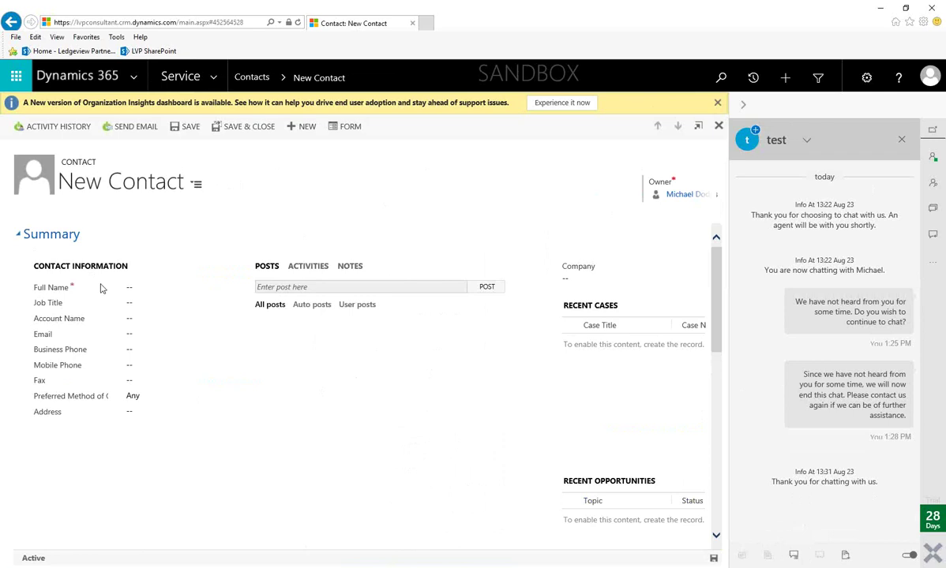
{"action": "left_click", "coordinate": [136, 288]}
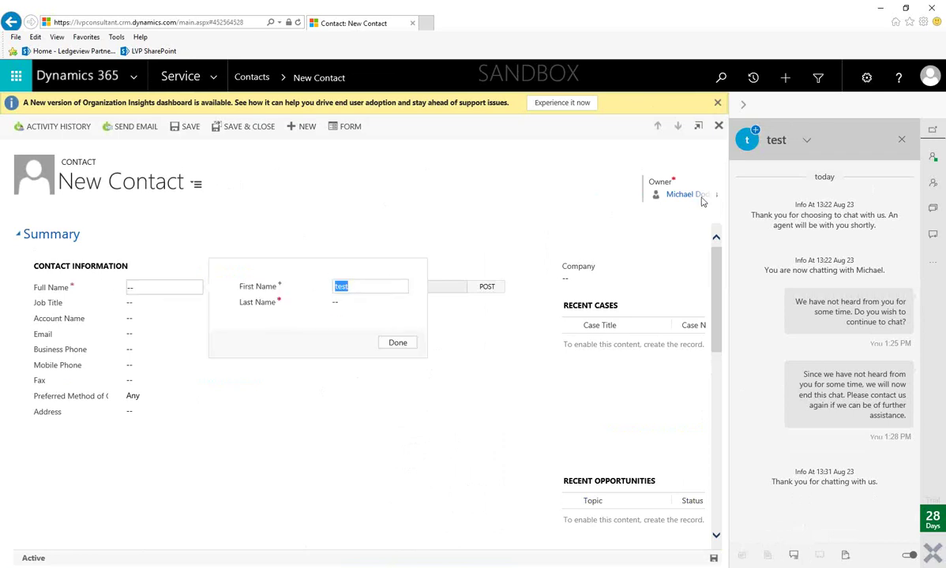
{"action": "key", "text": "Tab"}
{"action": "key", "text": "Return"}
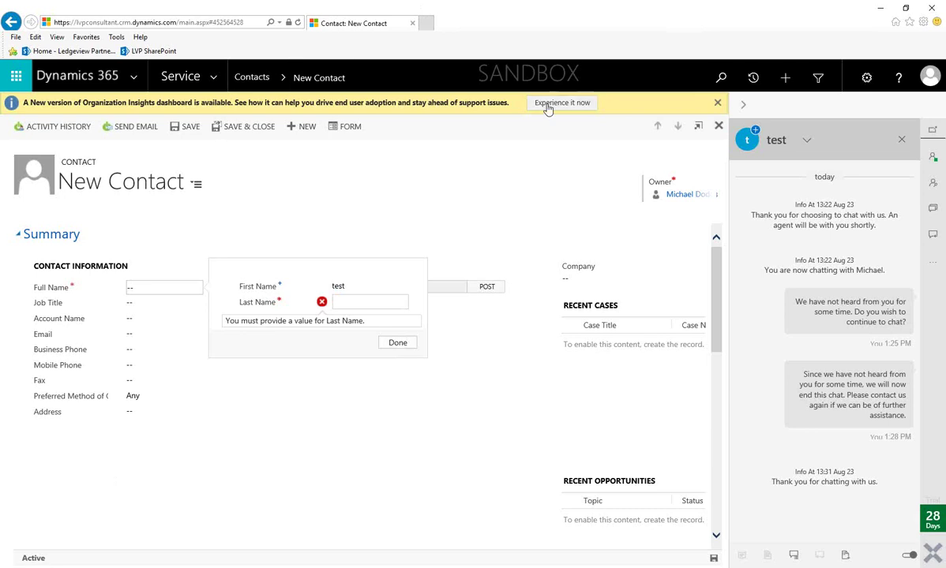
{"action": "left_click", "coordinate": [201, 71]}
{"action": "left_click", "coordinate": [213, 77]}
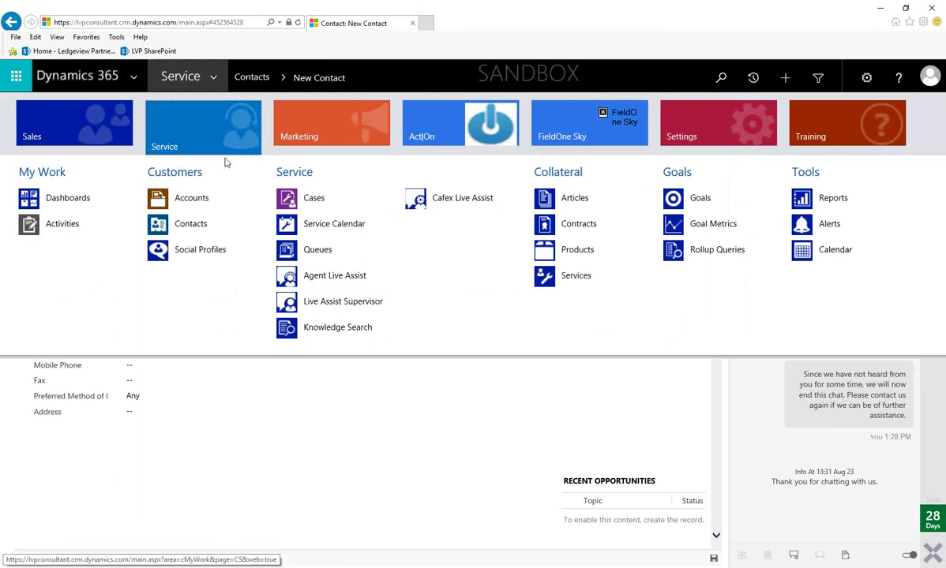
- Open the Agent Live Assist page from the Service site map
{"action": "left_click", "coordinate": [314, 280]}
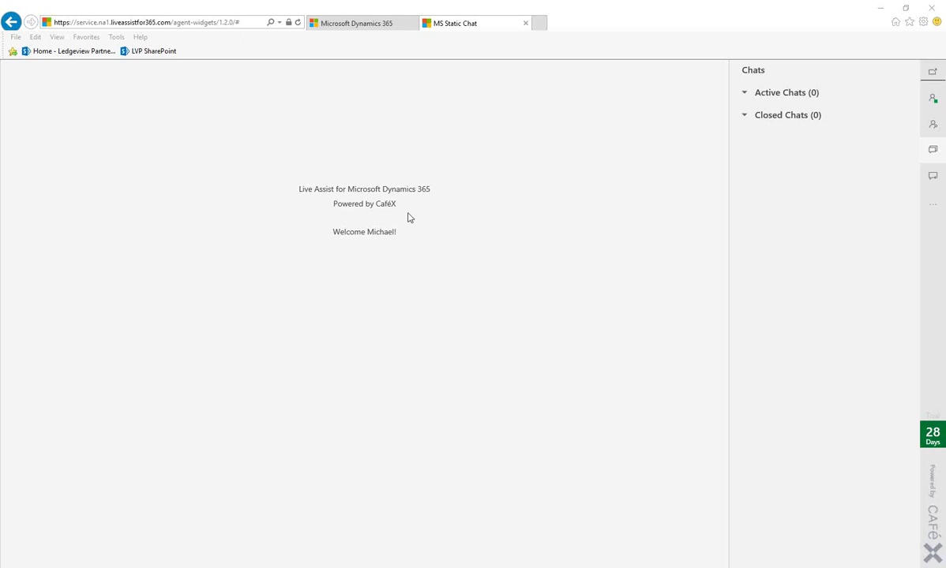
- Grab the waiting chat and open the test visitor's details page
{"action": "left_click", "coordinate": [934, 178]}
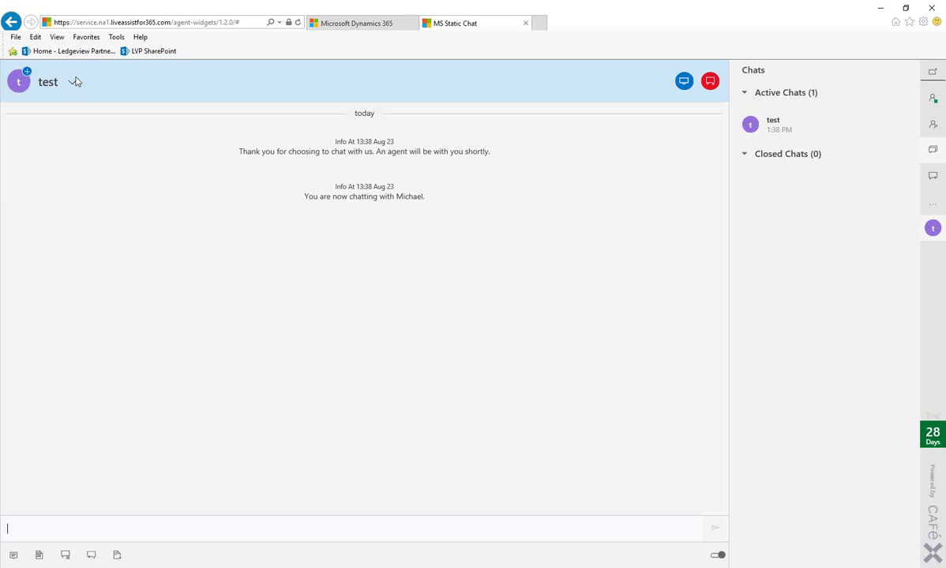
{"action": "left_click", "coordinate": [74, 82]}
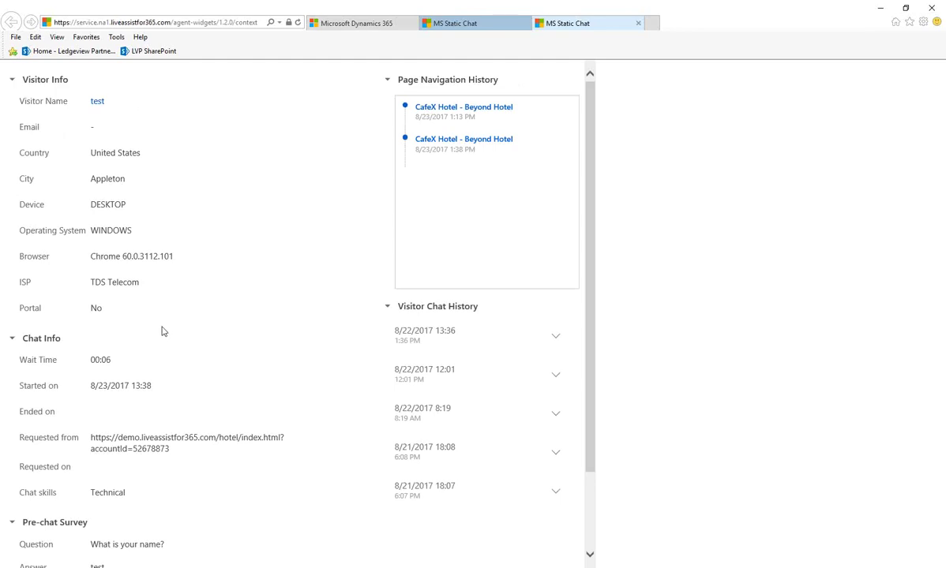
- Scroll through the visitor details page to review chat info and navigation history
{"action": "scroll", "coordinate": [103, 348], "scroll_direction": "down", "scroll_amount": 1}
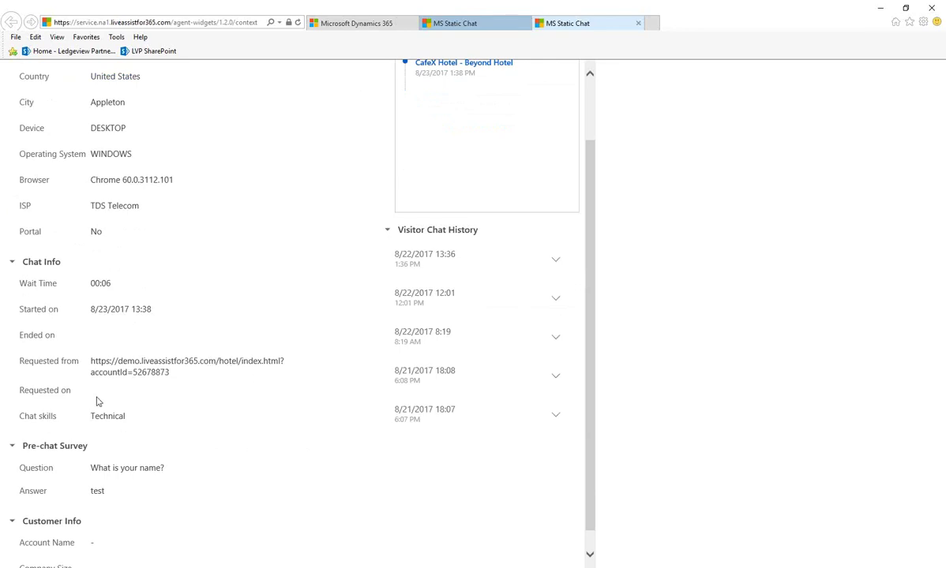
{"action": "scroll", "coordinate": [98, 401], "scroll_direction": "down", "scroll_amount": 1}
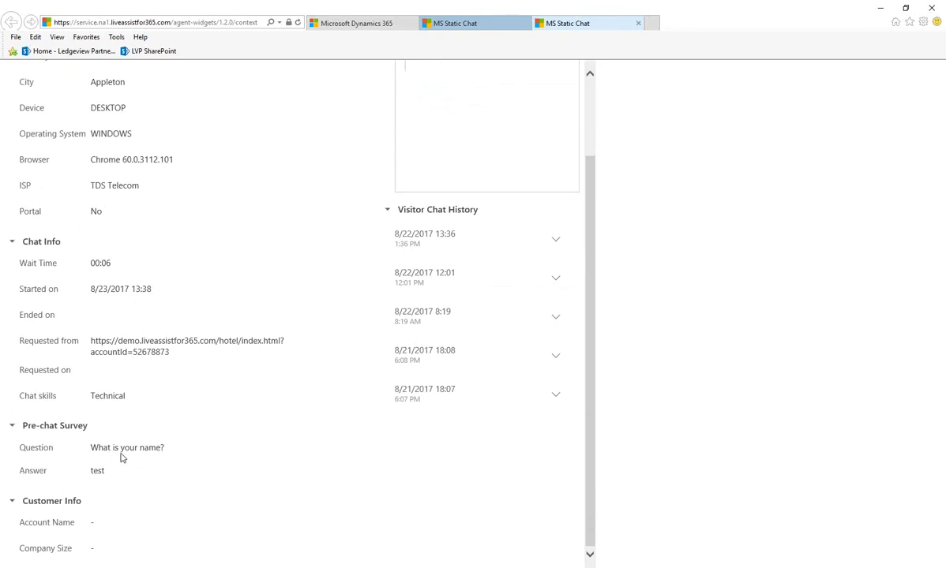
{"action": "scroll", "coordinate": [426, 442], "scroll_direction": "up", "scroll_amount": 2}
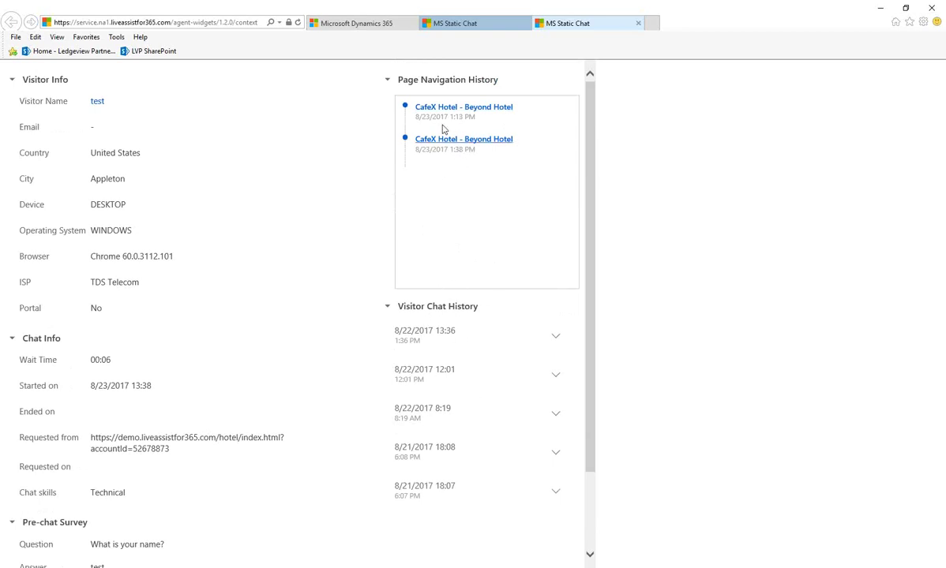
- Log back into Live Assist on the Dynamics 365 tab, then bring up the hotel site window
{"action": "left_click", "coordinate": [361, 25]}
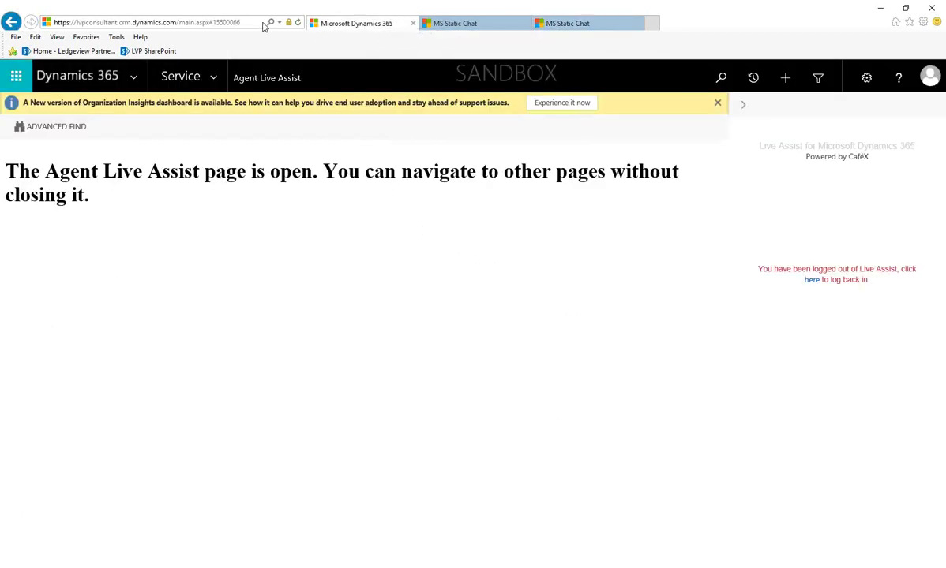
{"action": "left_click", "coordinate": [812, 281]}
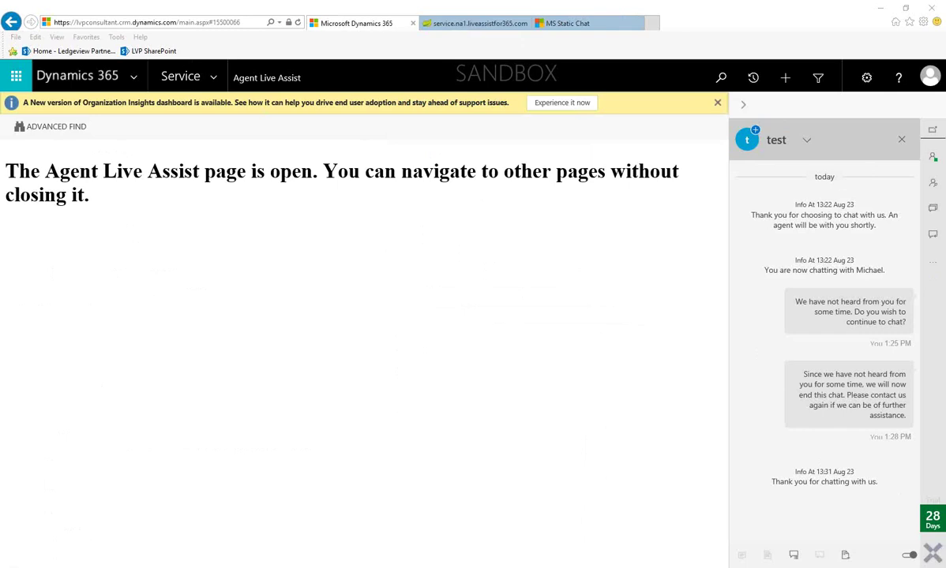
{"action": "key", "text": "alt+Tab"}
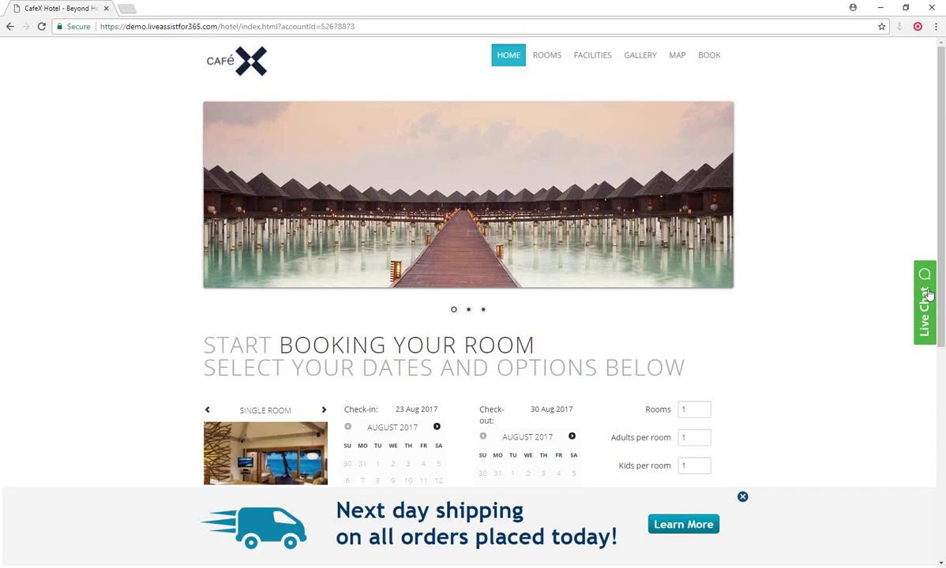
- Submit the hotel site's Live Chat form with the visitor's name, e-mail and 'need help'
{"action": "left_click", "coordinate": [926, 299]}
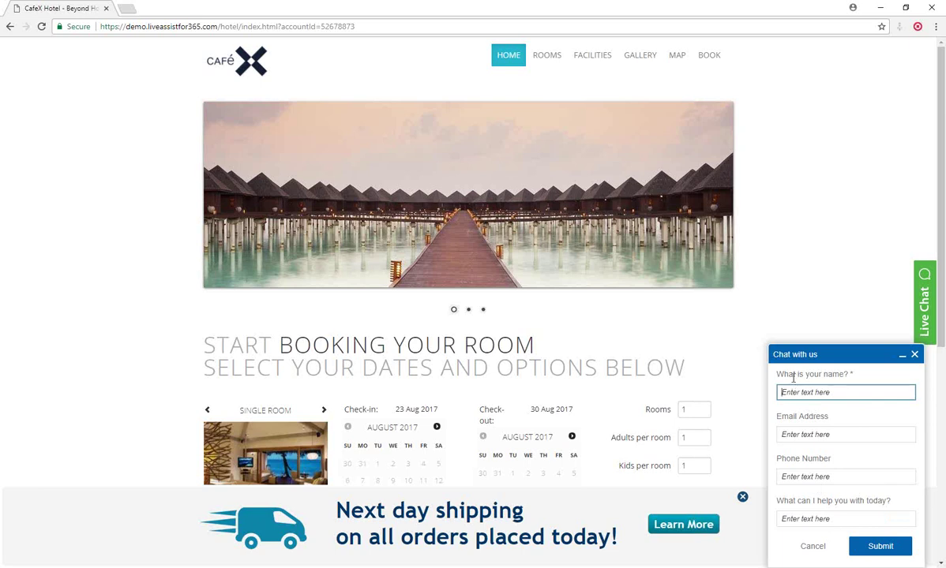
{"action": "key", "text": "Tab"}
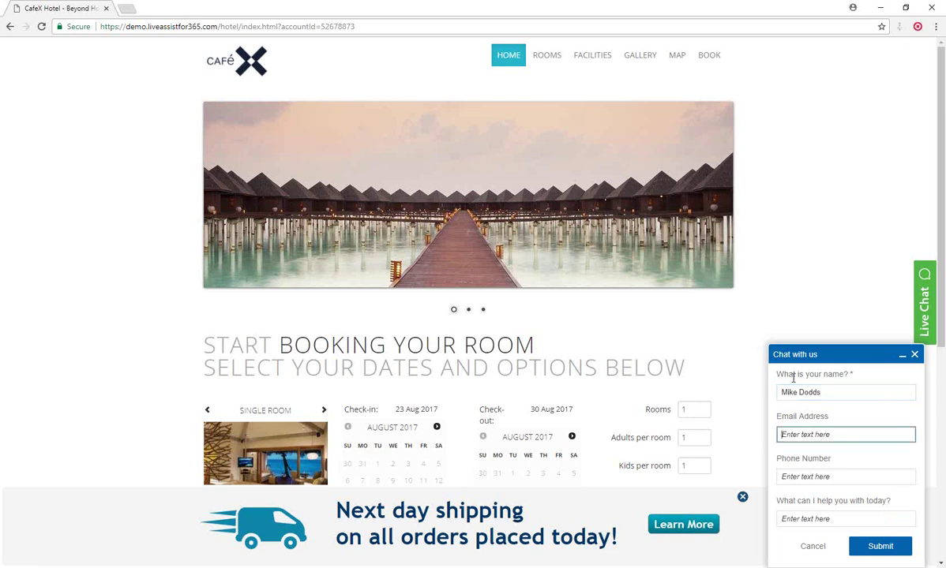
{"action": "type", "text": "test@test.com"}
{"action": "key", "text": "Tab"}
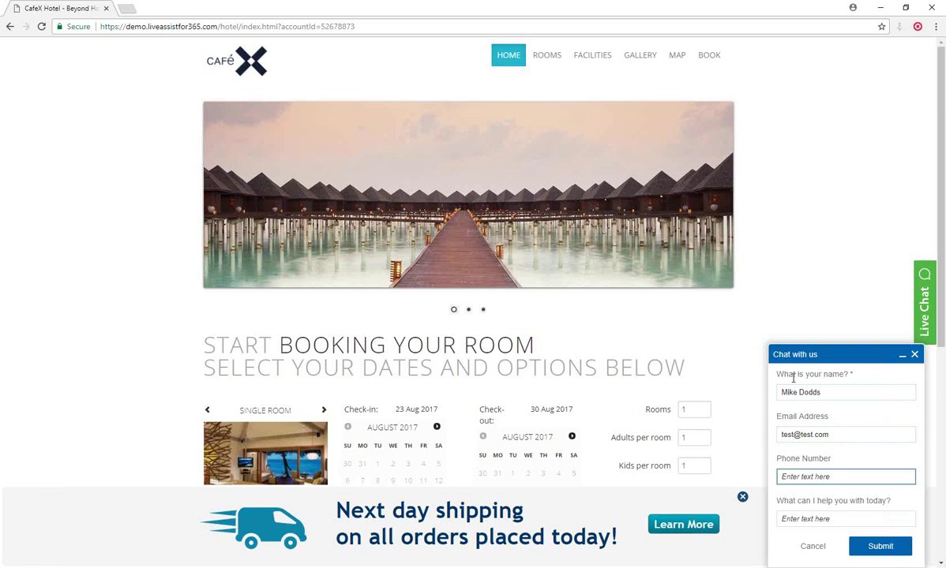
{"action": "key", "text": "Tab"}
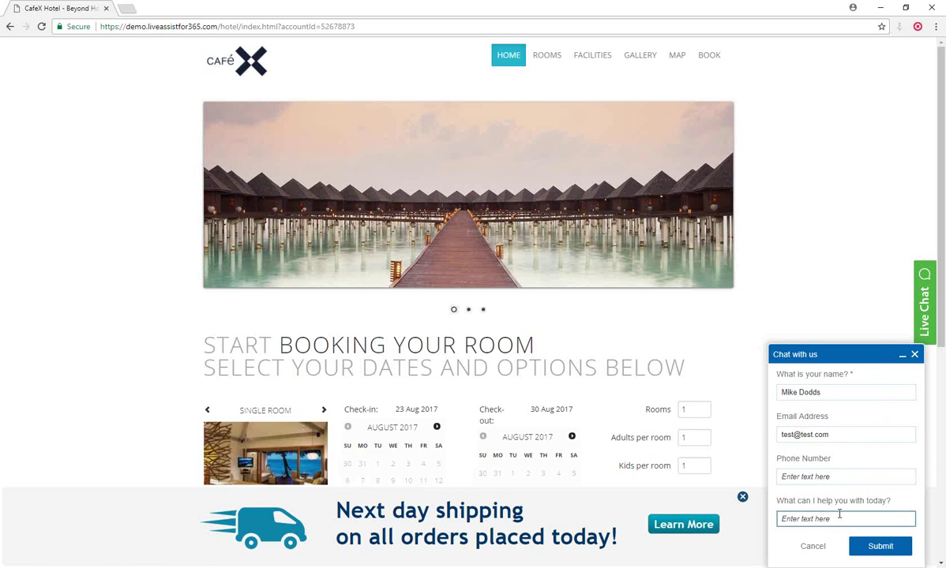
{"action": "type", "text": "need help"}
{"action": "left_click", "coordinate": [857, 546]}
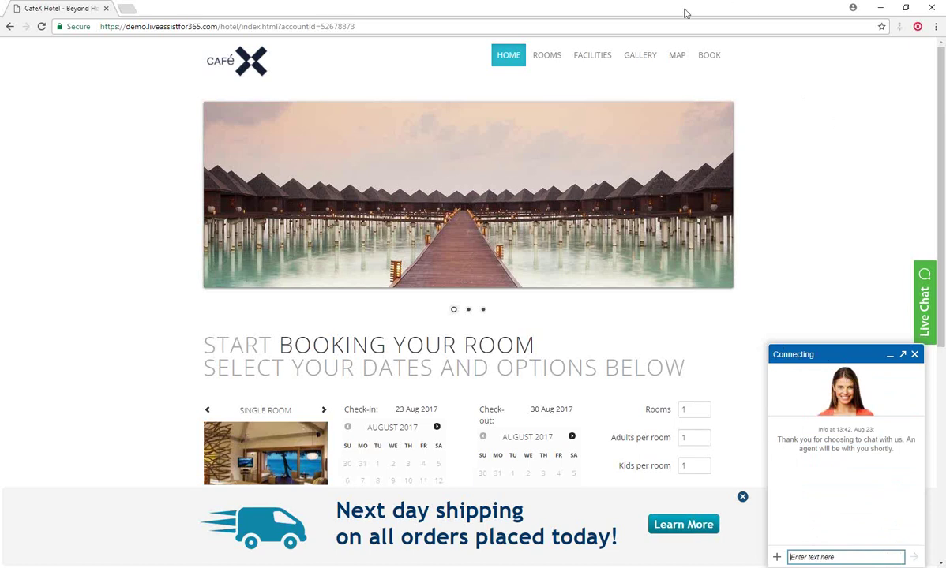
{"action": "key", "text": "super+Down"}
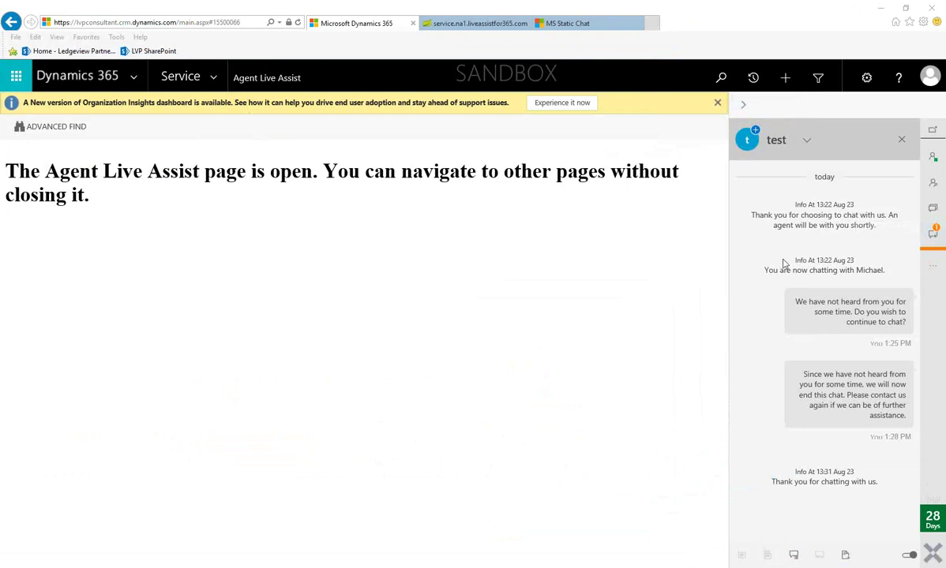
- Take the waiting chat from the queue and send the visitor 'hello'
{"action": "left_click", "coordinate": [932, 236]}
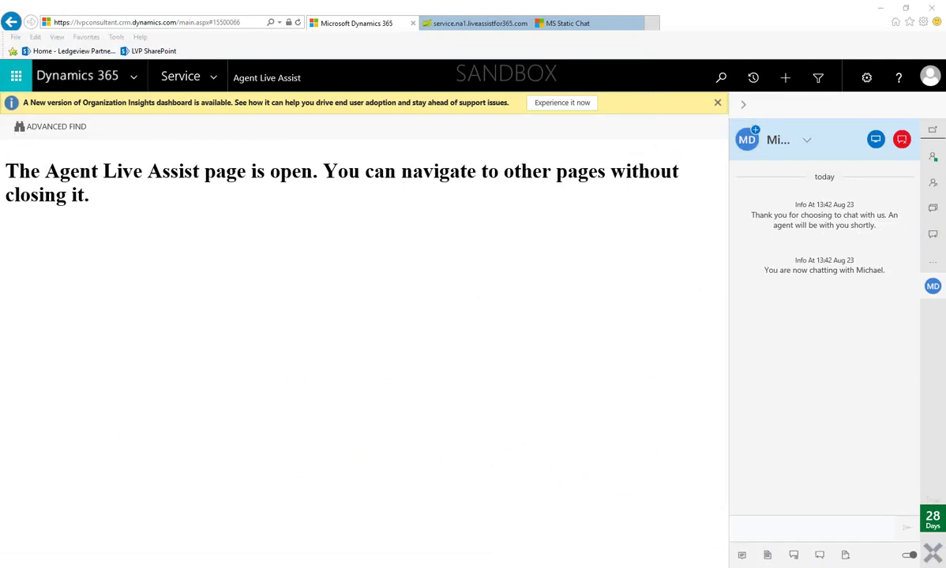
{"action": "left_click_drag", "start_coordinate": [0, 5], "coordinate": [335, 2]}
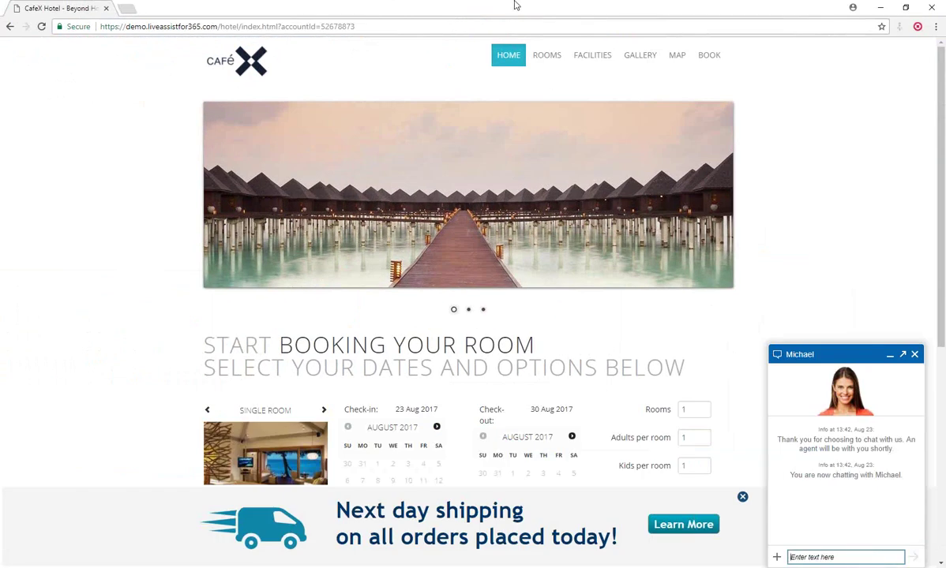
{"action": "left_click_drag", "start_coordinate": [515, 5], "coordinate": [477, 15]}
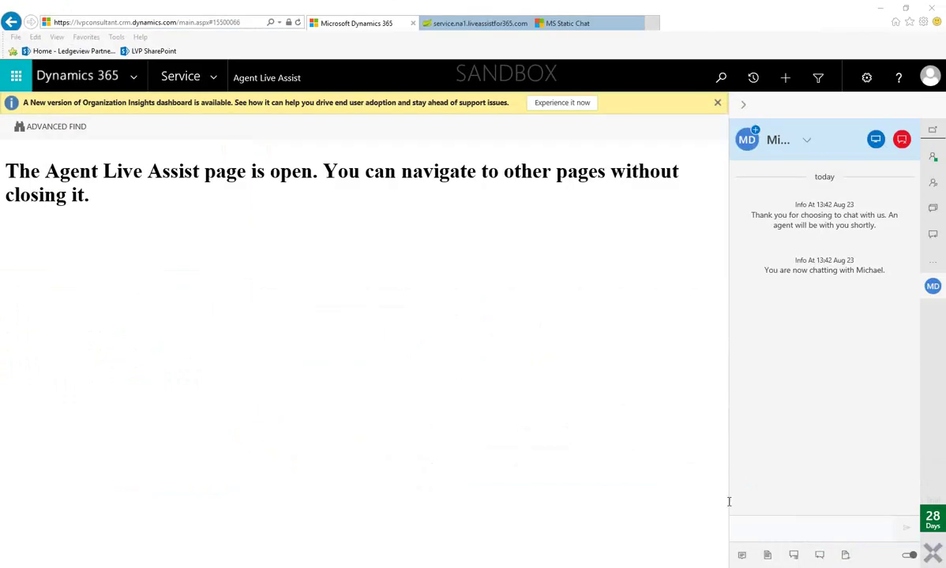
{"action": "left_click", "coordinate": [765, 522]}
{"action": "type", "text": "hello"}
{"action": "key", "text": "Return"}
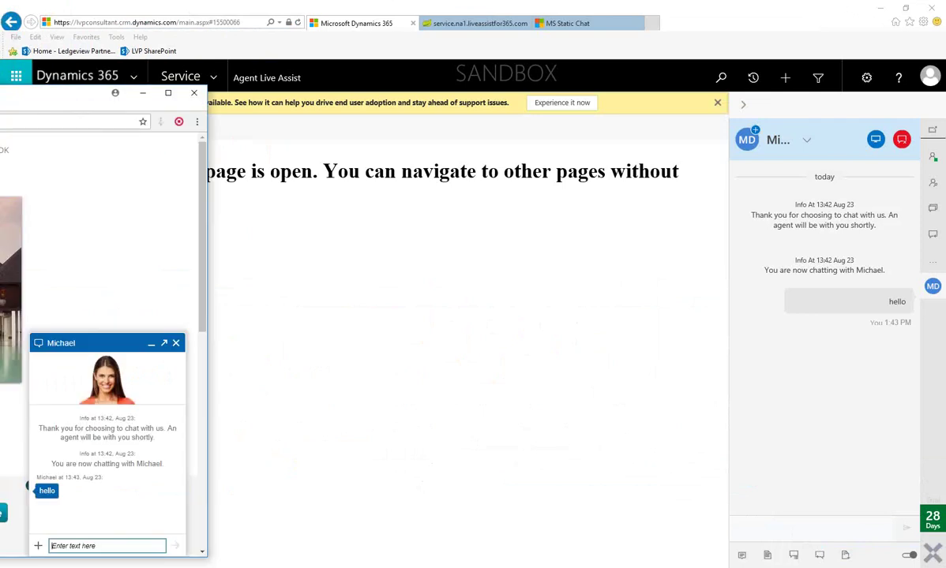
- As the visitor, reply 'i need help' in the hotel site chat widget, then return to Dynamics
{"action": "key", "text": "super+Up"}
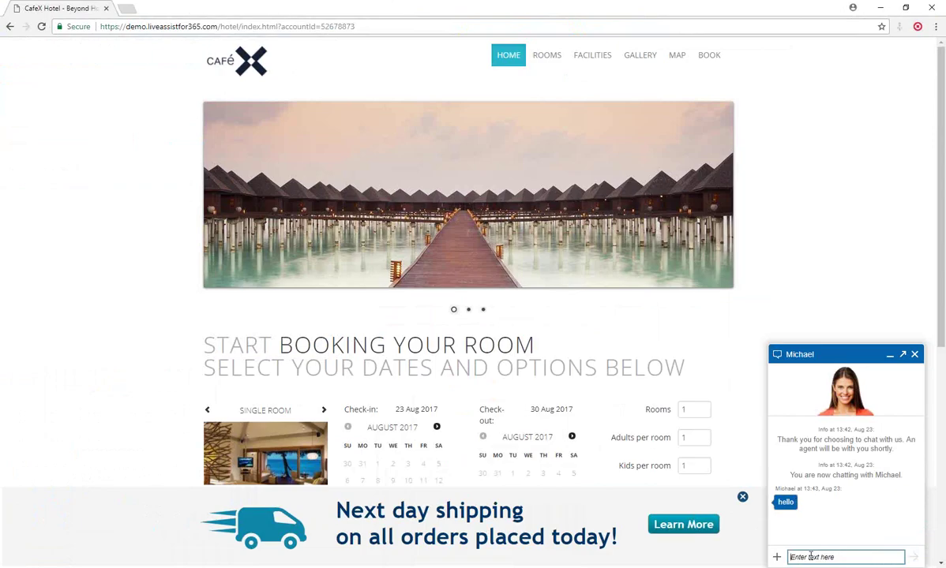
{"action": "type", "text": "i need help"}
{"action": "key", "text": "Return"}
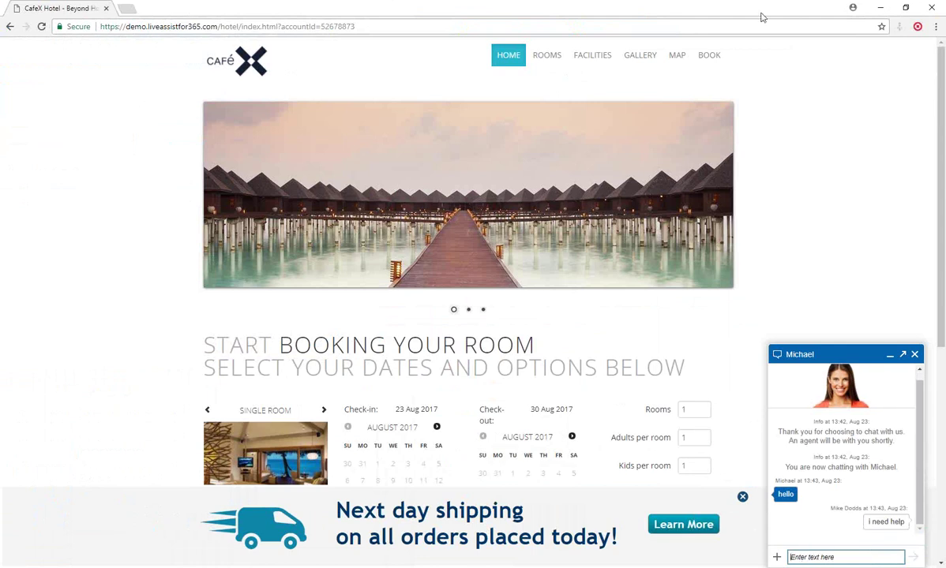
{"action": "key", "text": "alt+Tab"}
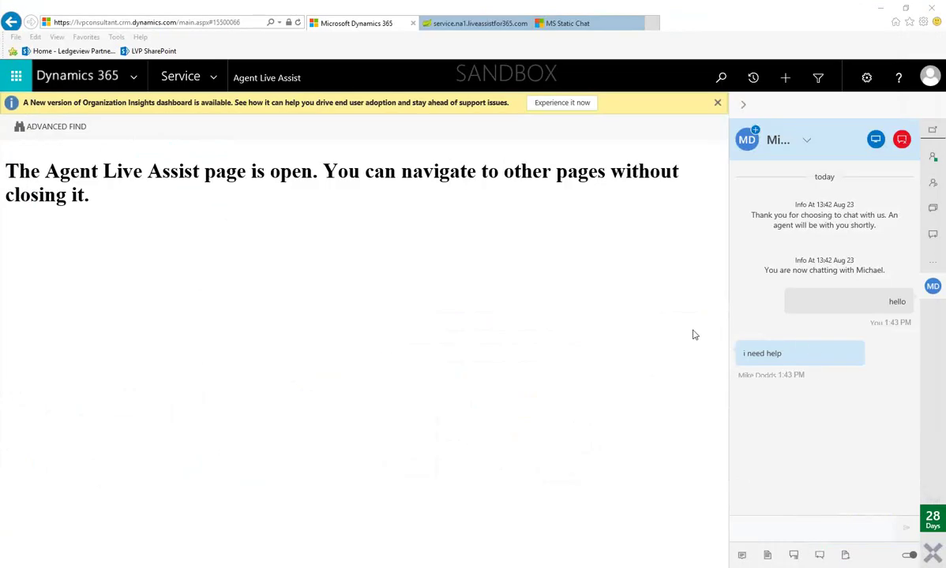
- Send the canned reply 'Your patience is appreciated. I will be with you shortly.'
{"action": "left_click", "coordinate": [786, 522]}
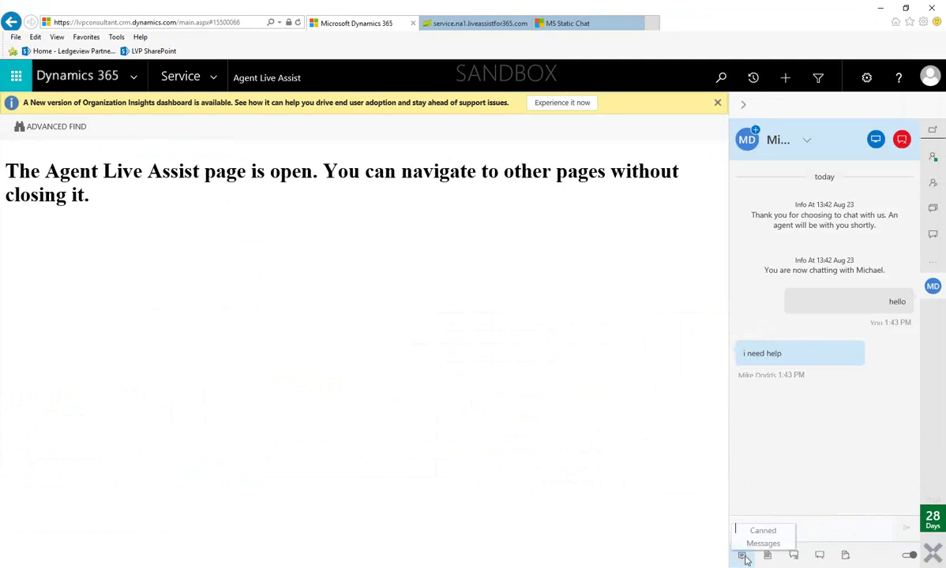
{"action": "left_click", "coordinate": [741, 555]}
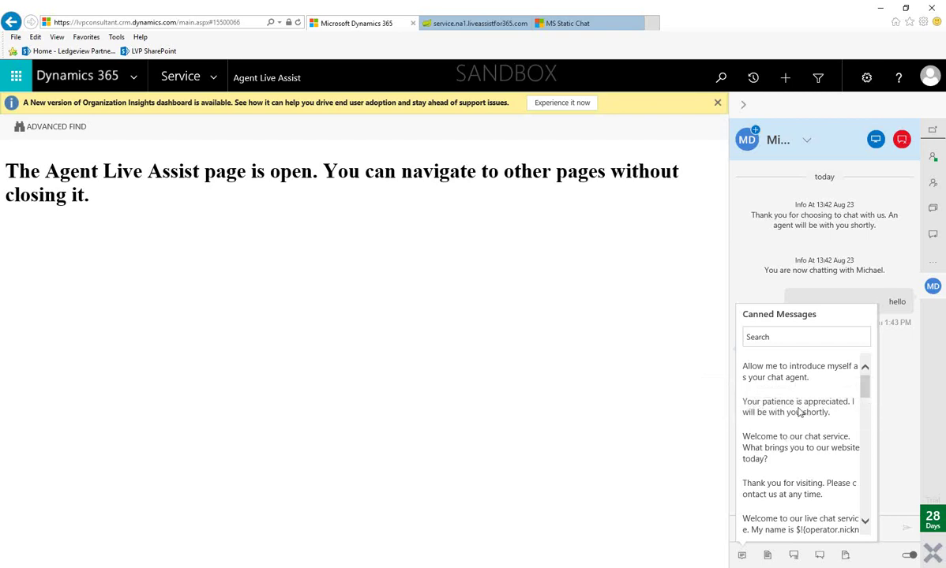
{"action": "left_click", "coordinate": [796, 414]}
{"action": "key", "text": "Return"}
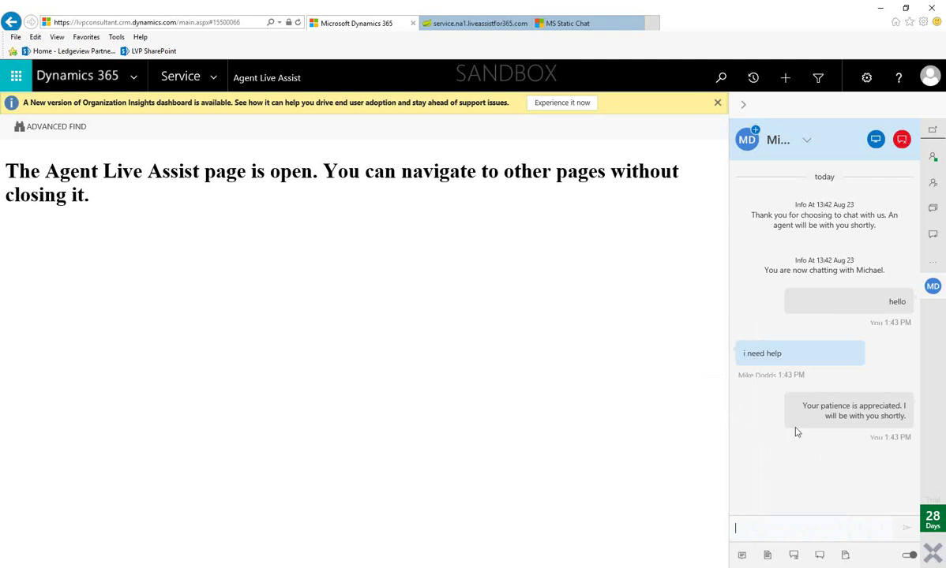
- Open a New Knowledge Search from the chat toolbar's Knowledge Base icon
{"action": "left_click", "coordinate": [768, 557]}
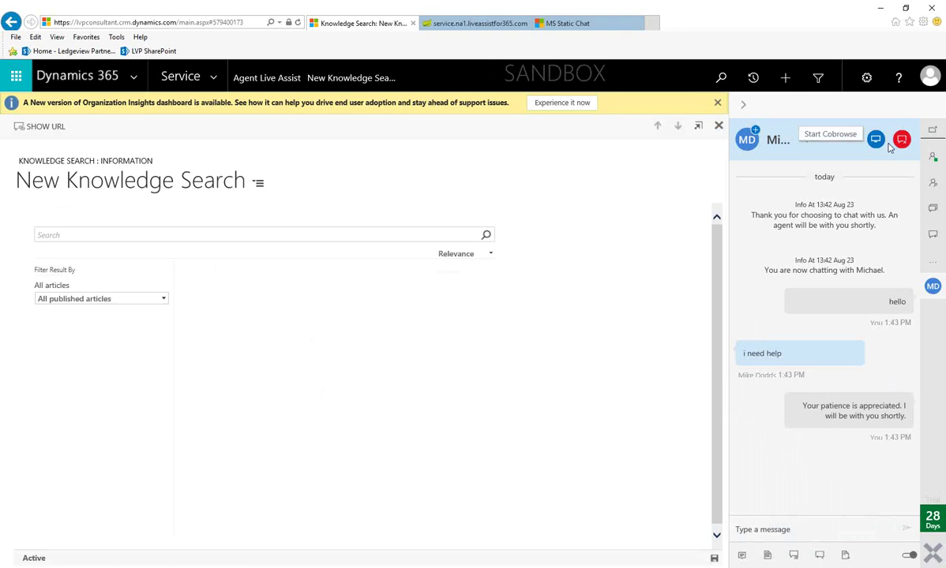
- Open the customer's entry under Active Chats to show the hello, help and patience messages
{"action": "left_click", "coordinate": [604, 24]}
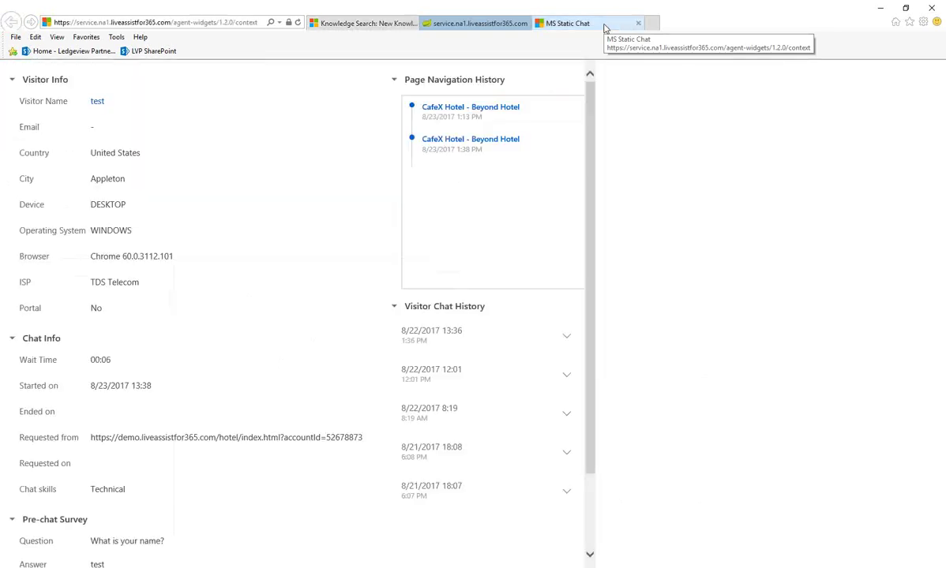
{"action": "middle_click", "coordinate": [540, 25]}
{"action": "left_click", "coordinate": [420, 24]}
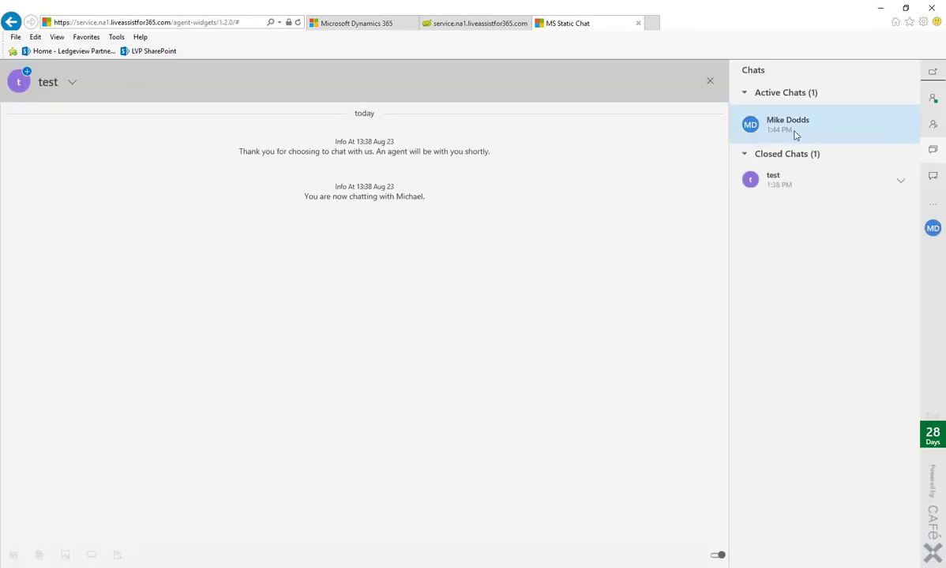
{"action": "left_click", "coordinate": [793, 134]}
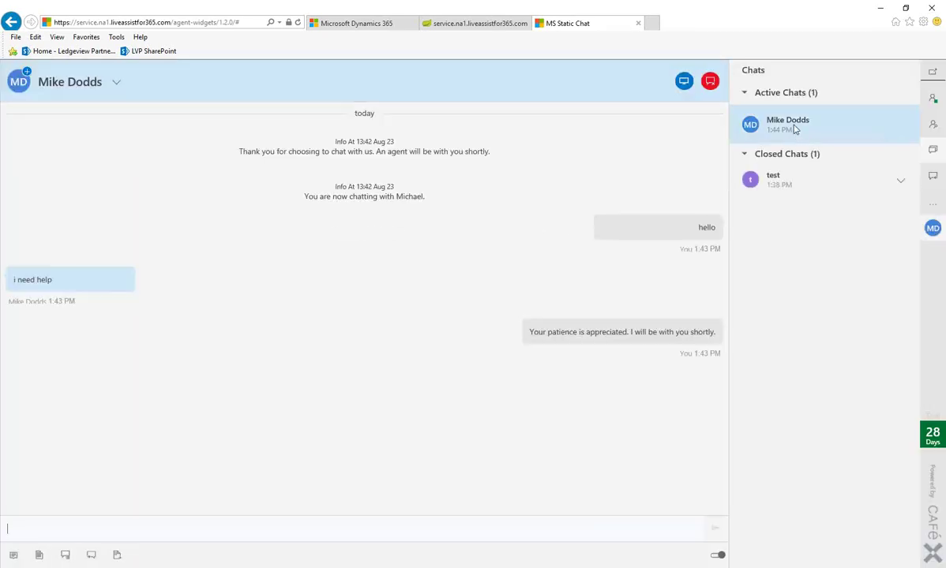
- Start a co-browse session and accept the CoBrowse Invitation on the customer's hotel site
{"action": "left_click", "coordinate": [684, 82]}
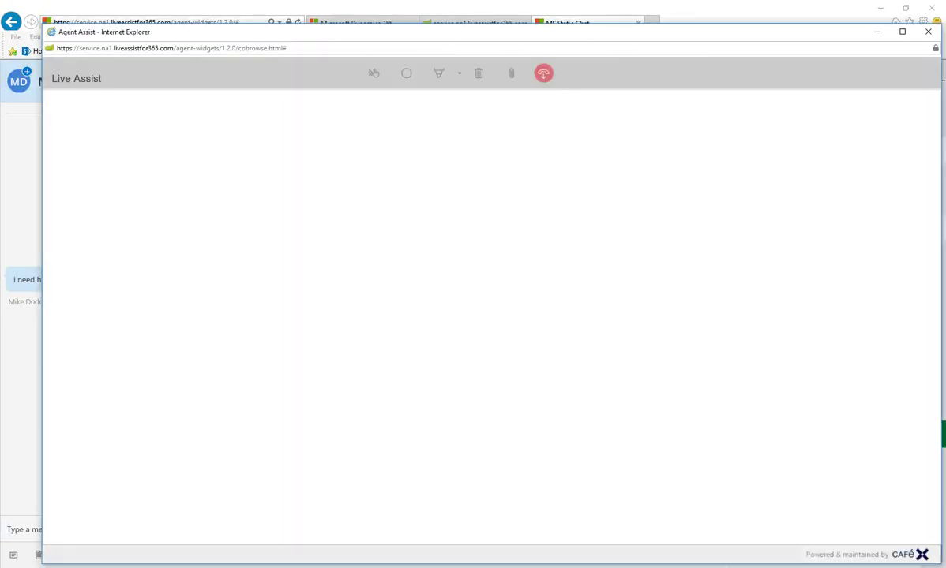
{"action": "left_click_drag", "start_coordinate": [0, 21], "coordinate": [603, 0]}
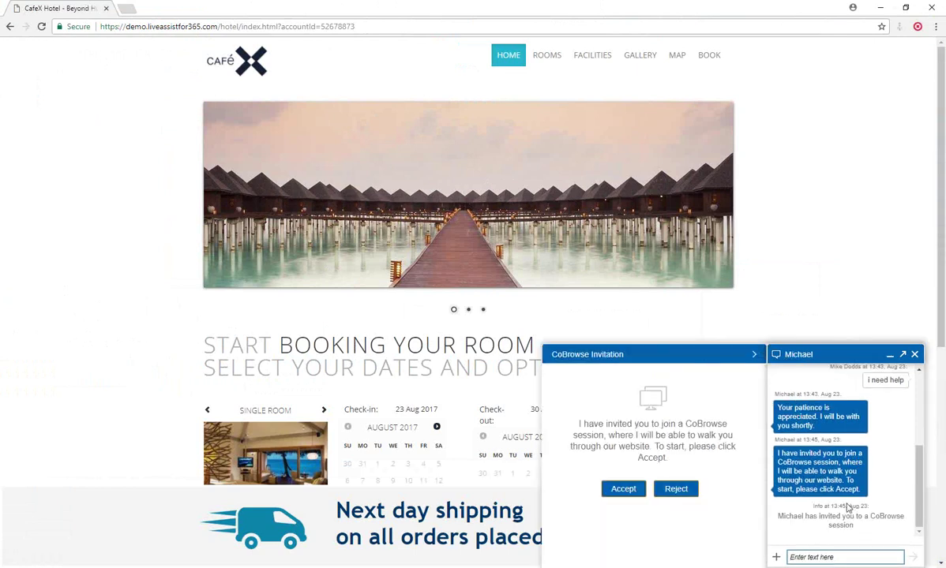
{"action": "left_click", "coordinate": [623, 490]}
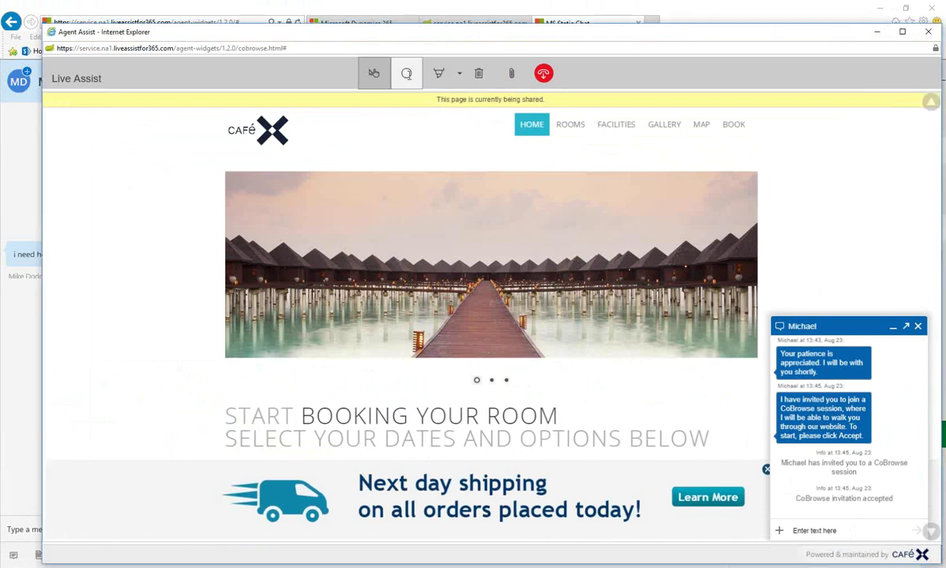
- Annotate the shared page with a red circle on the boardwalk and a pen ring around HOME
{"action": "left_click", "coordinate": [406, 73]}
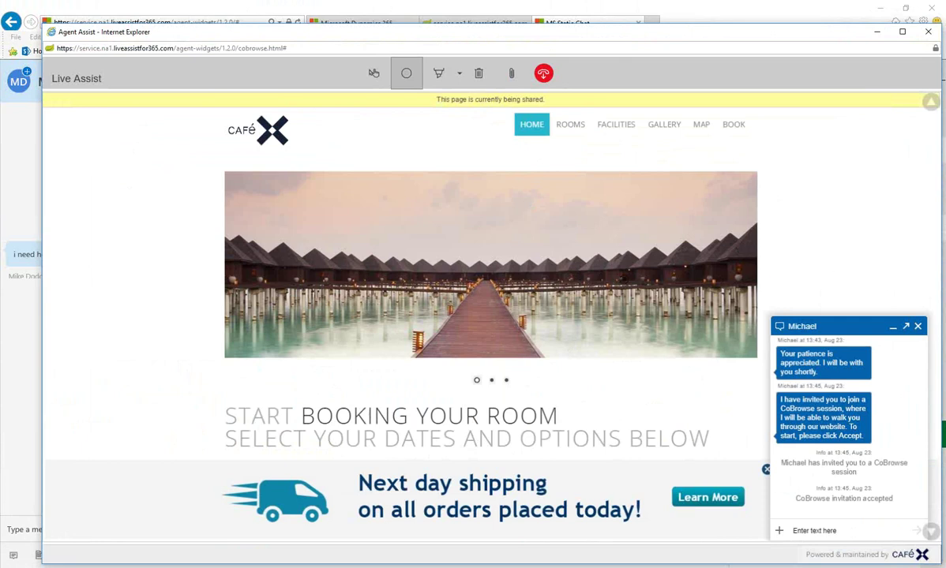
{"action": "left_click", "coordinate": [519, 308]}
{"action": "left_click", "coordinate": [439, 74]}
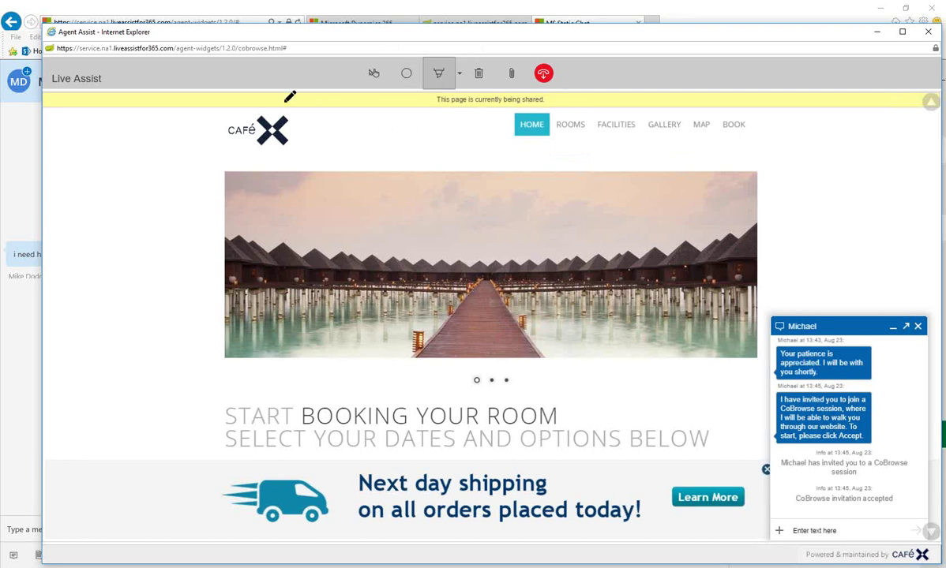
{"action": "mouse_move", "coordinate": [572, 110]}
{"action": "left_mouse_down"}
{"action": "mouse_move", "coordinate": [556, 116]}
{"action": "mouse_move", "coordinate": [581, 109]}
{"action": "left_mouse_up"}
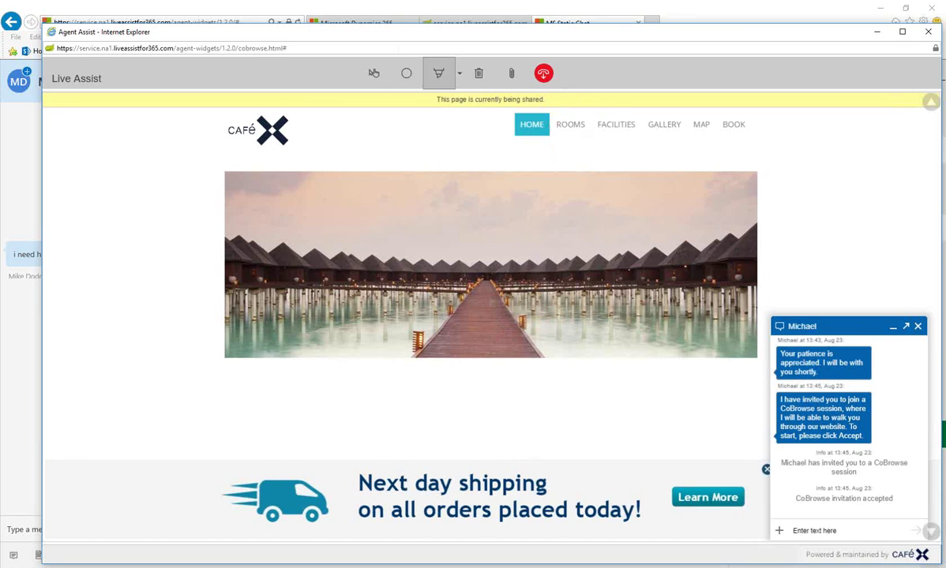
{"action": "left_click_drag", "start_coordinate": [527, 109], "coordinate": [545, 117]}
{"action": "left_click_drag", "start_coordinate": [1, 17], "coordinate": [473, 1]}
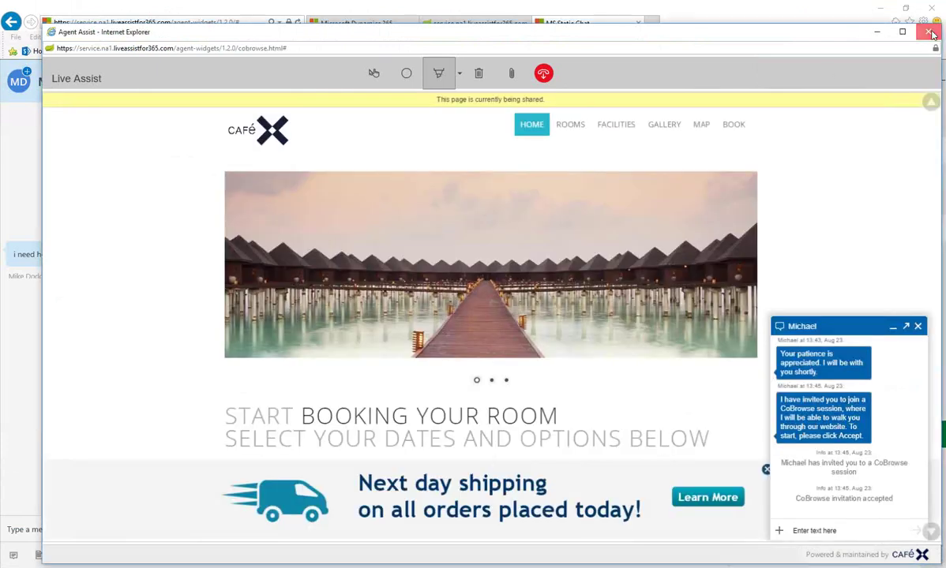
- Close the co-browse window, log back into Agent Live Assist, and bring the hotel site forward
{"action": "left_click", "coordinate": [929, 32]}
{"action": "left_click", "coordinate": [338, 24]}
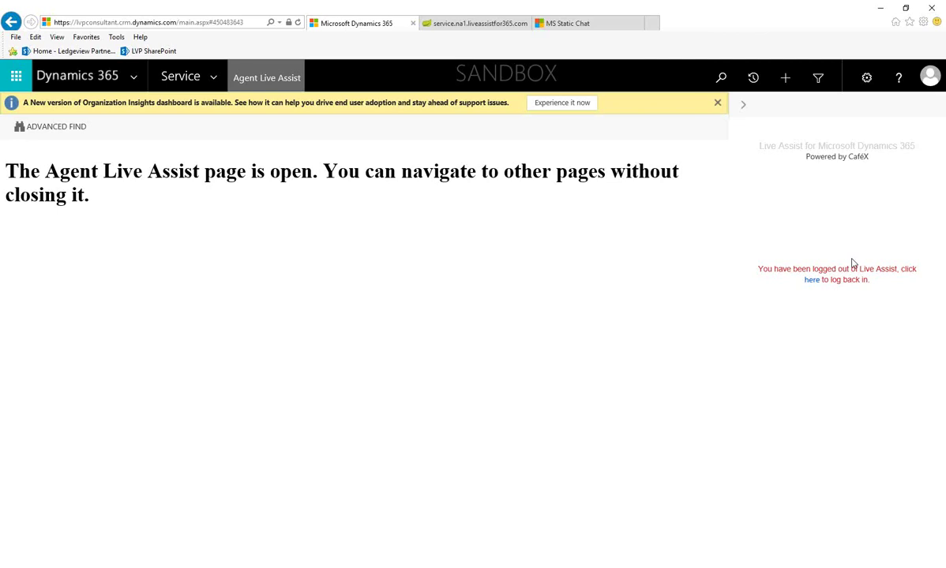
{"action": "left_click", "coordinate": [814, 280]}
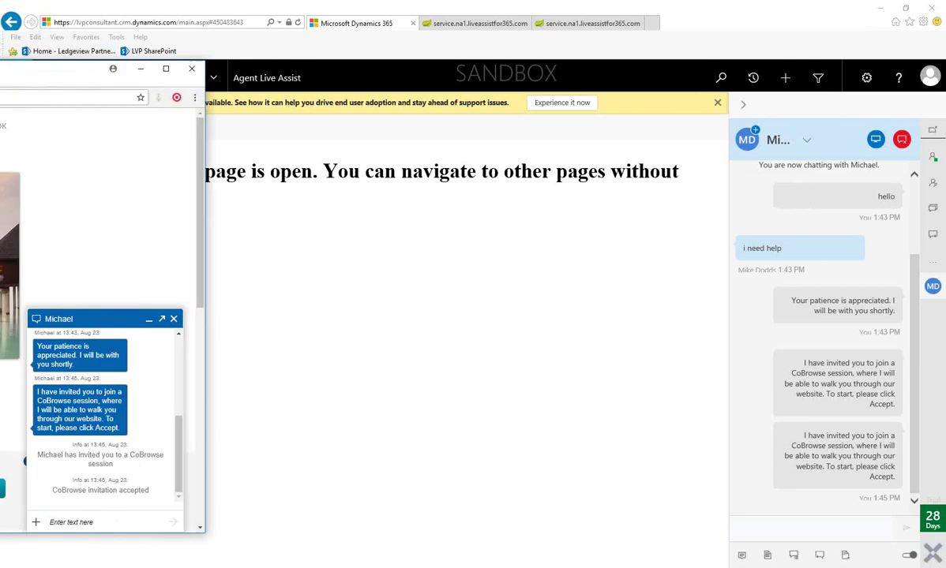
{"action": "left_click_drag", "start_coordinate": [0, 42], "coordinate": [444, 4]}
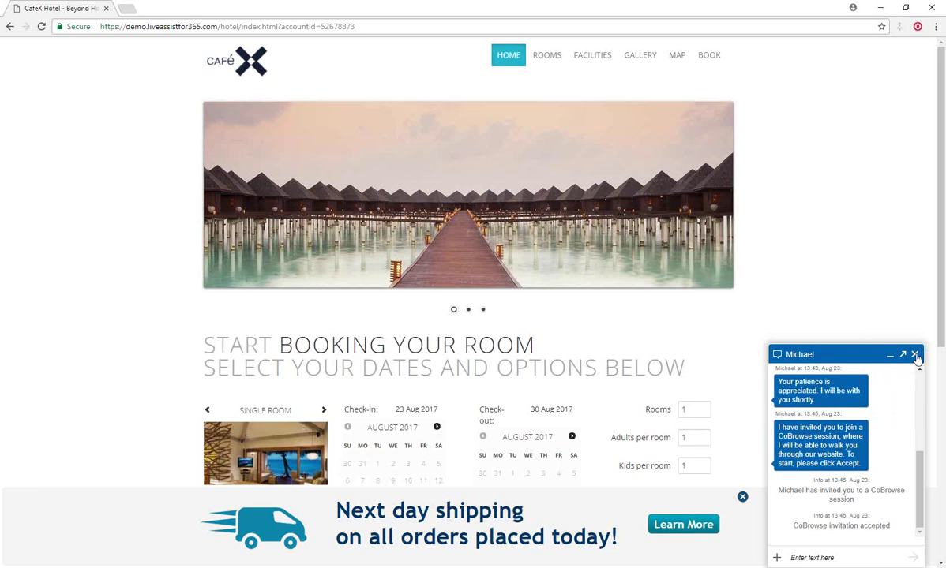
- End the chat, request the e-mail transcript, rate Very Satisfied, and submit the survey
{"action": "left_click", "coordinate": [914, 355]}
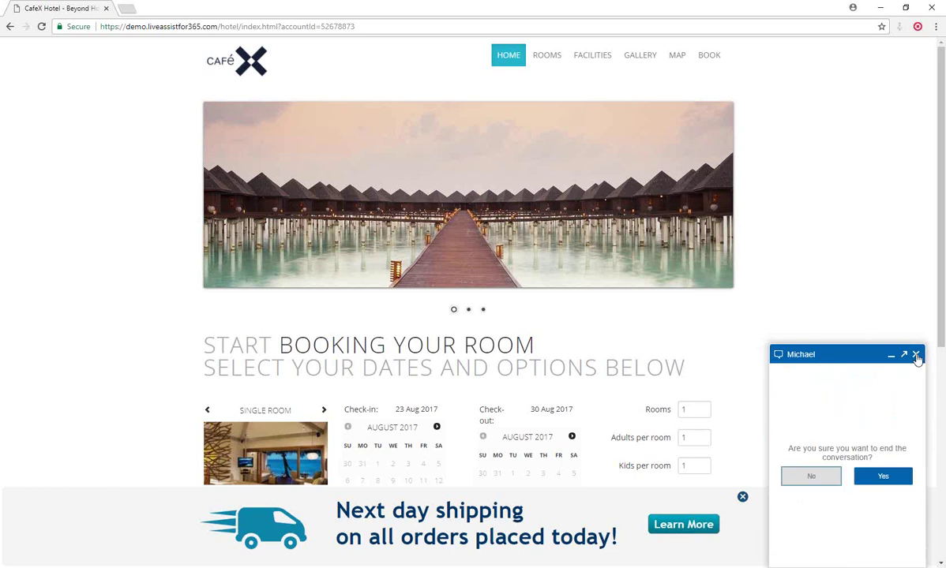
{"action": "left_click", "coordinate": [884, 478]}
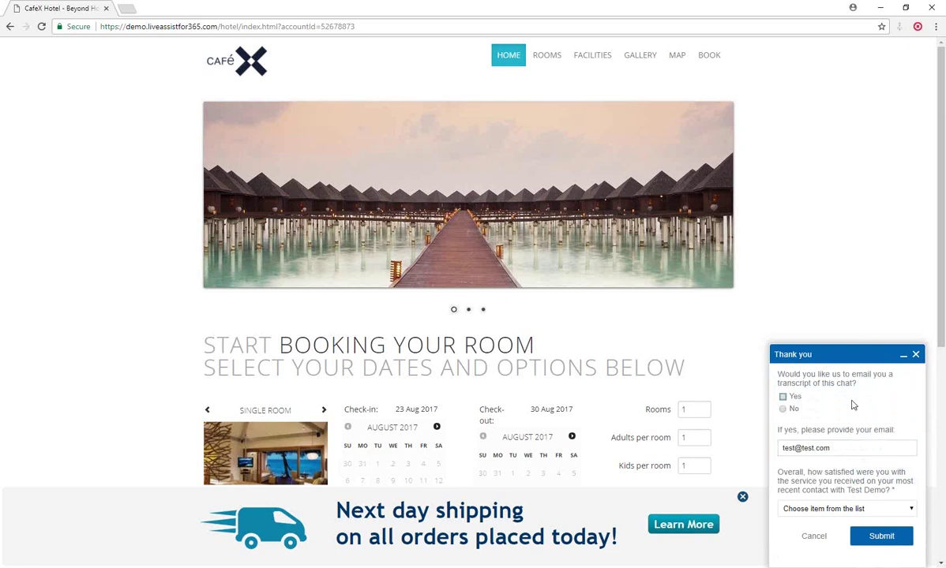
{"action": "left_click_drag", "start_coordinate": [854, 454], "coordinate": [778, 456]}
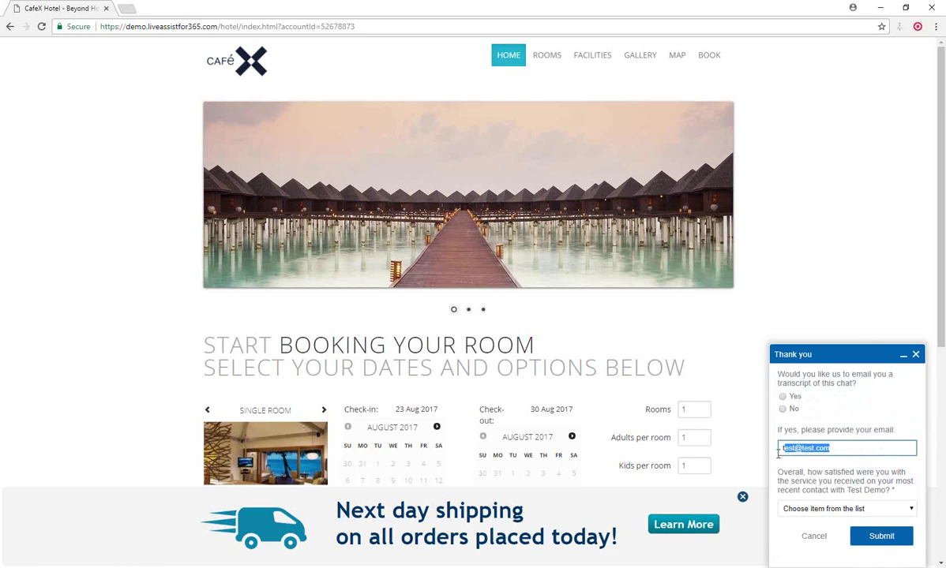
{"action": "left_click", "coordinate": [785, 408]}
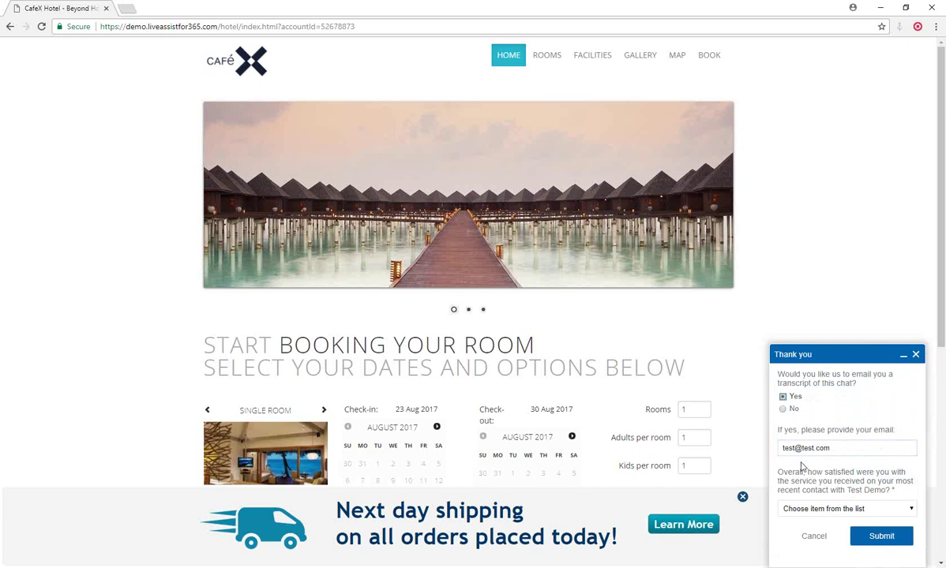
{"action": "left_click", "coordinate": [852, 511]}
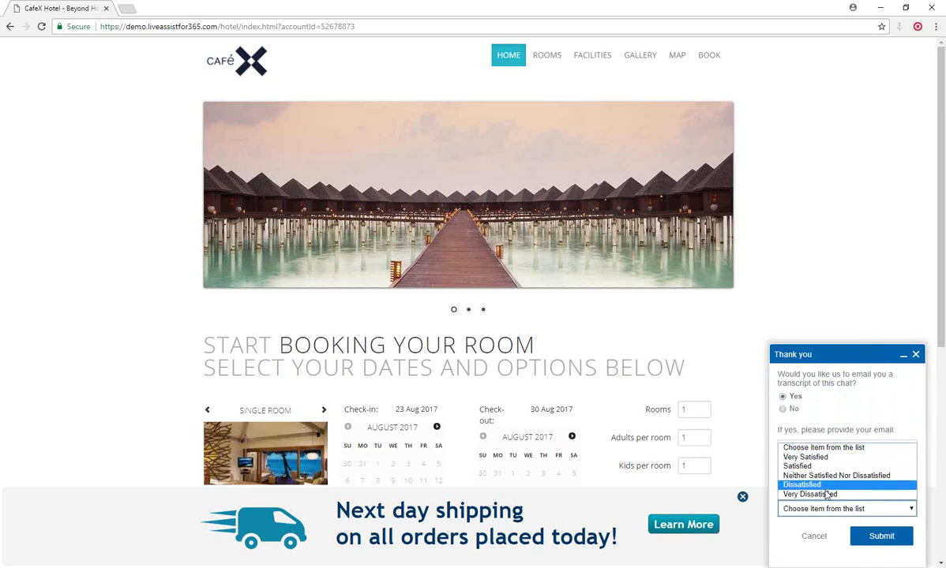
{"action": "left_click", "coordinate": [817, 458]}
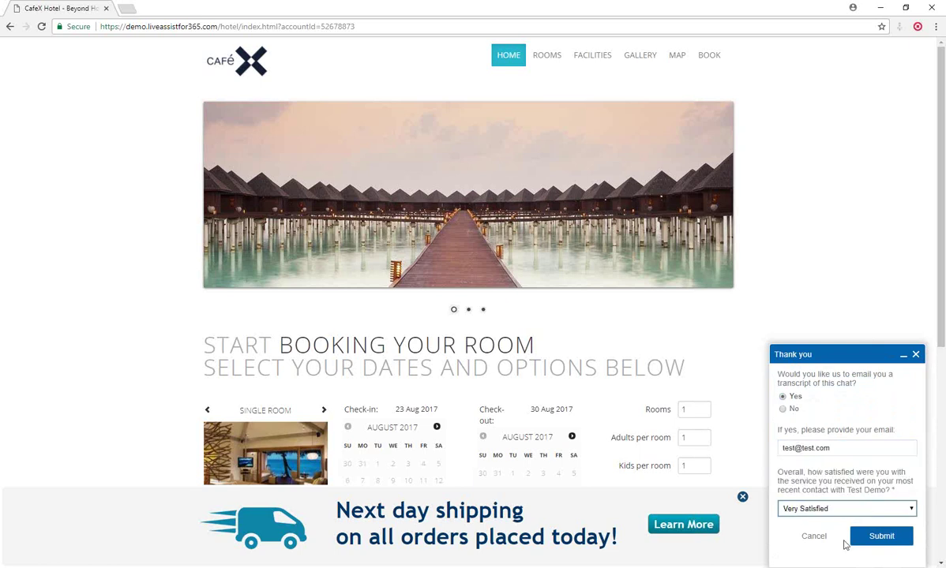
{"action": "left_click", "coordinate": [877, 537]}
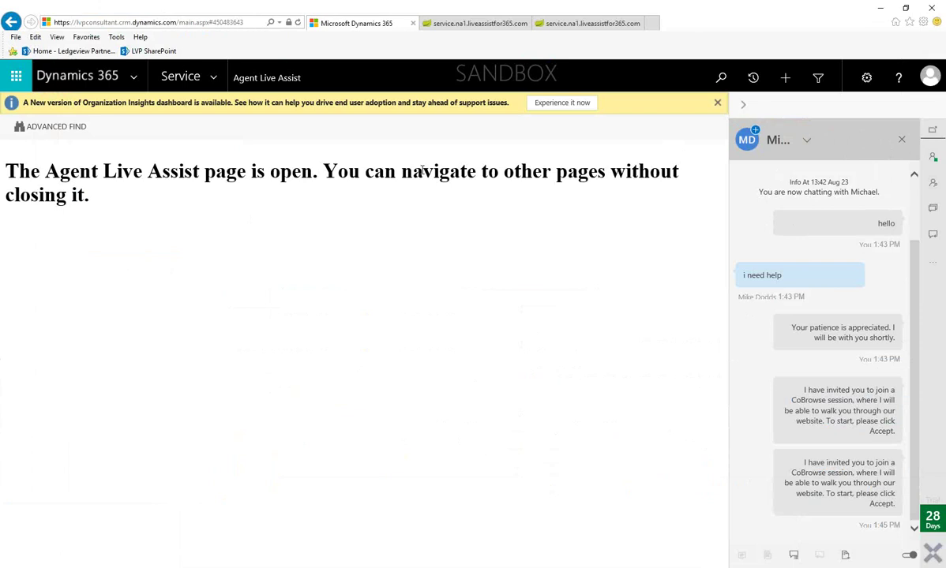
- Bring the hotel site window back over Dynamics to show the ended conversation
{"action": "left_click_drag", "start_coordinate": [0, 63], "coordinate": [362, 1]}
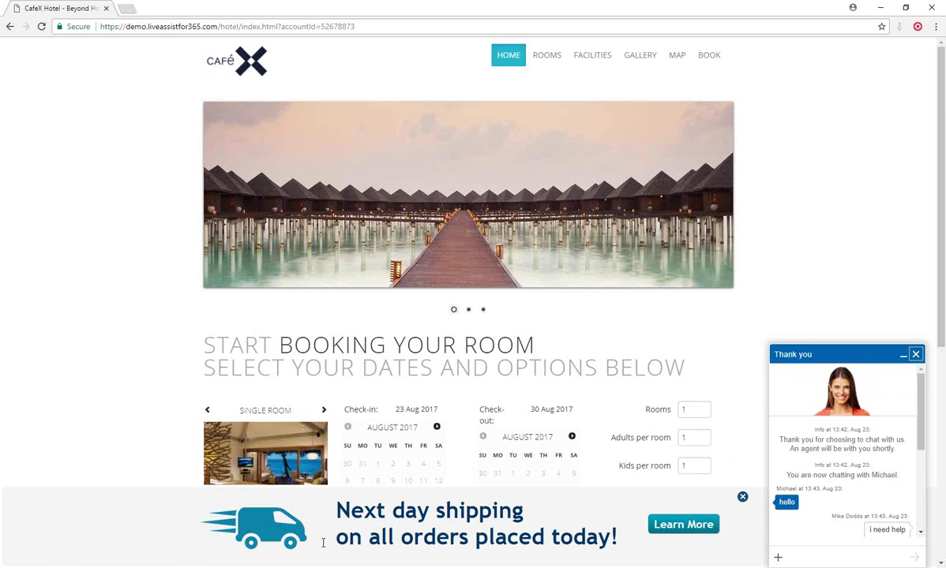
- Reload the CaféX Hotel home page in Chrome so its chat window disappears
{"action": "left_click", "coordinate": [42, 28]}
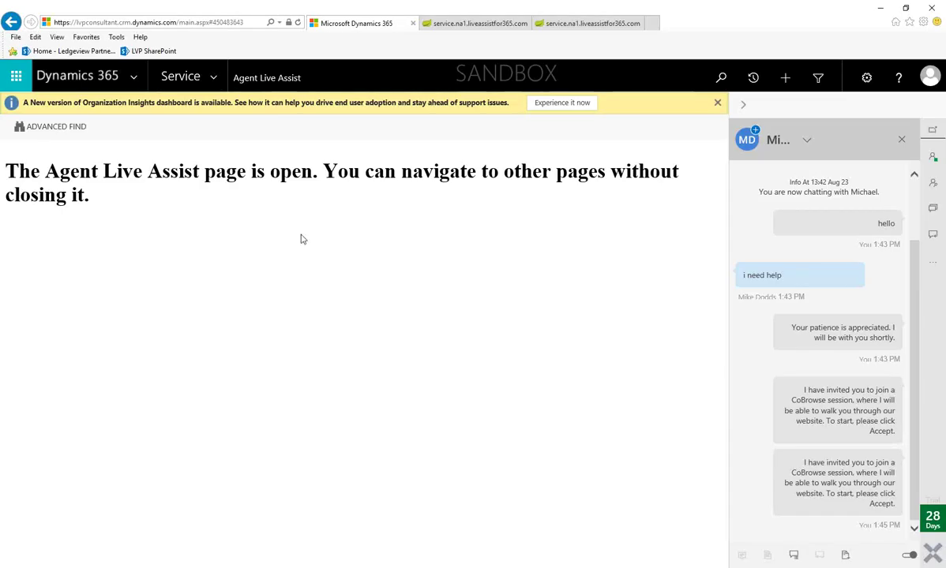
- Open the Service area in Dynamics 365 to reach the LiveEngage supervisor dashboard for the ended chat
{"action": "left_click", "coordinate": [214, 79]}
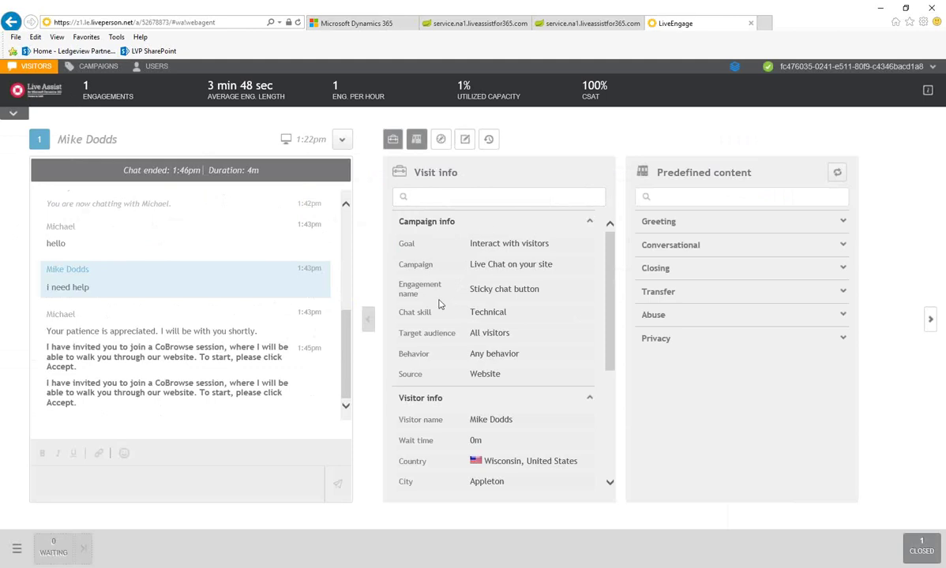
- Expand the Greeting canned replies and show Page navigation listing CafeX Hotel - Beyond Hotel
{"action": "scroll", "coordinate": [430, 268], "scroll_direction": "down", "scroll_amount": 1}
{"action": "scroll", "coordinate": [457, 407], "scroll_direction": "down", "scroll_amount": 3}
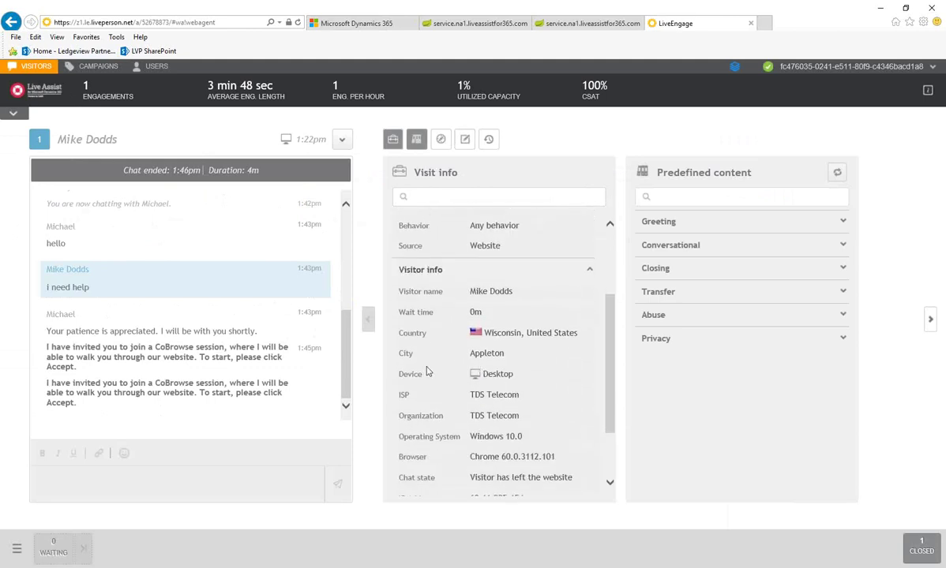
{"action": "scroll", "coordinate": [492, 451], "scroll_direction": "down", "scroll_amount": 2}
{"action": "scroll", "coordinate": [491, 453], "scroll_direction": "down", "scroll_amount": 2}
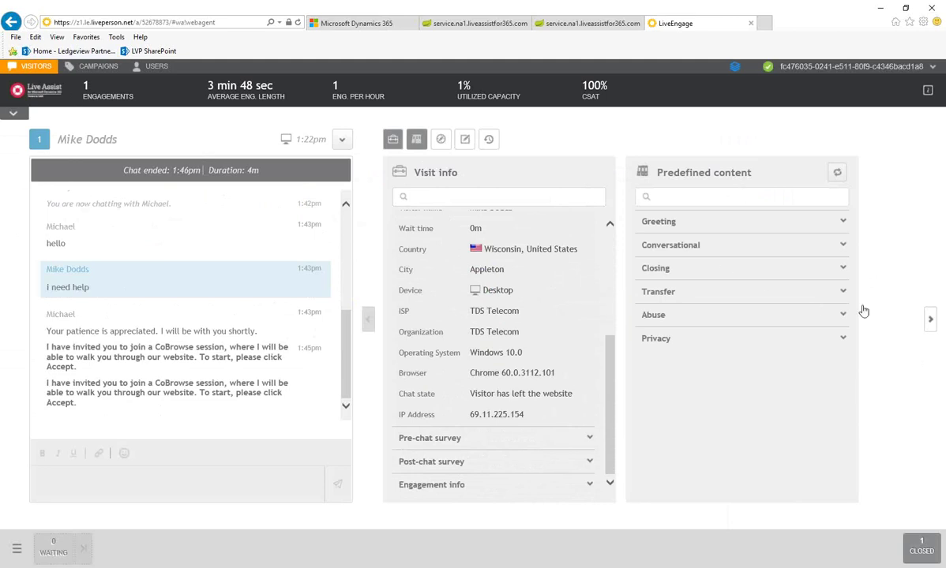
{"action": "left_click", "coordinate": [749, 222]}
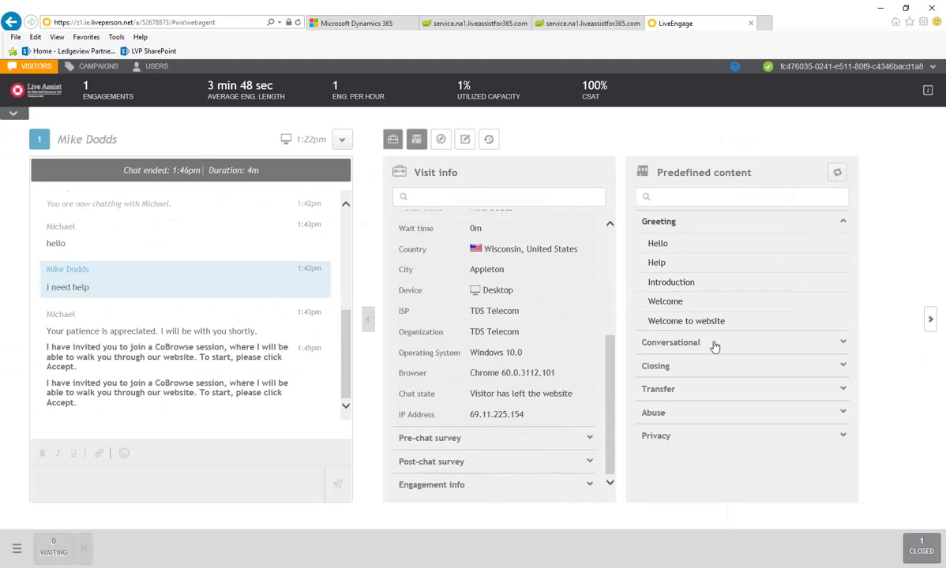
{"action": "left_click", "coordinate": [930, 320]}
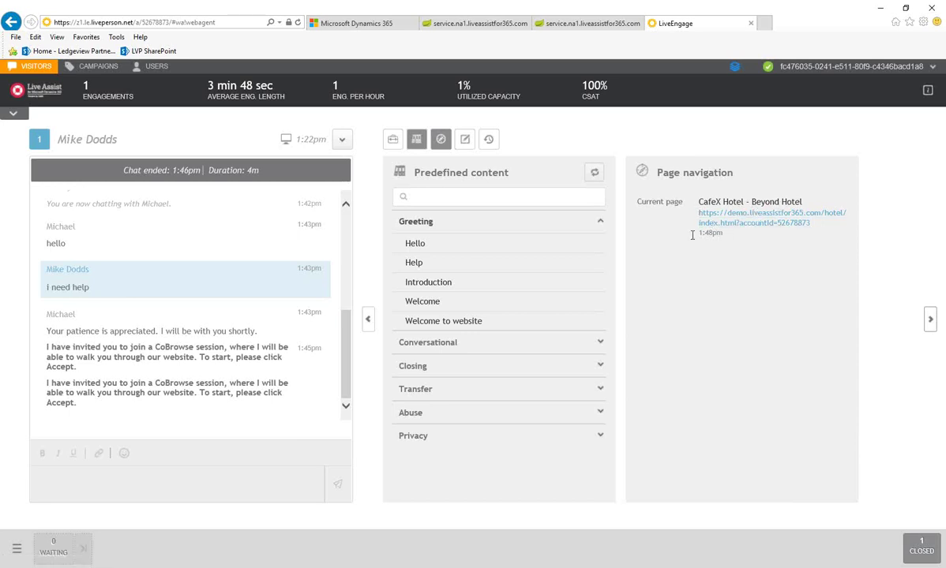
- Enter 'Agent did great' as agent feedback in the conversation summary and submit the survey
{"action": "left_click", "coordinate": [930, 319]}
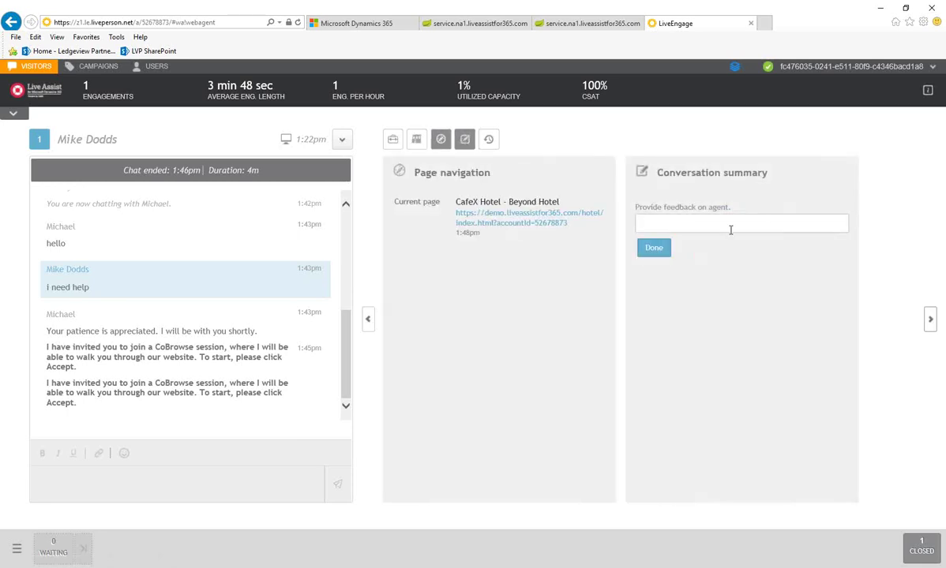
{"action": "left_click", "coordinate": [732, 226]}
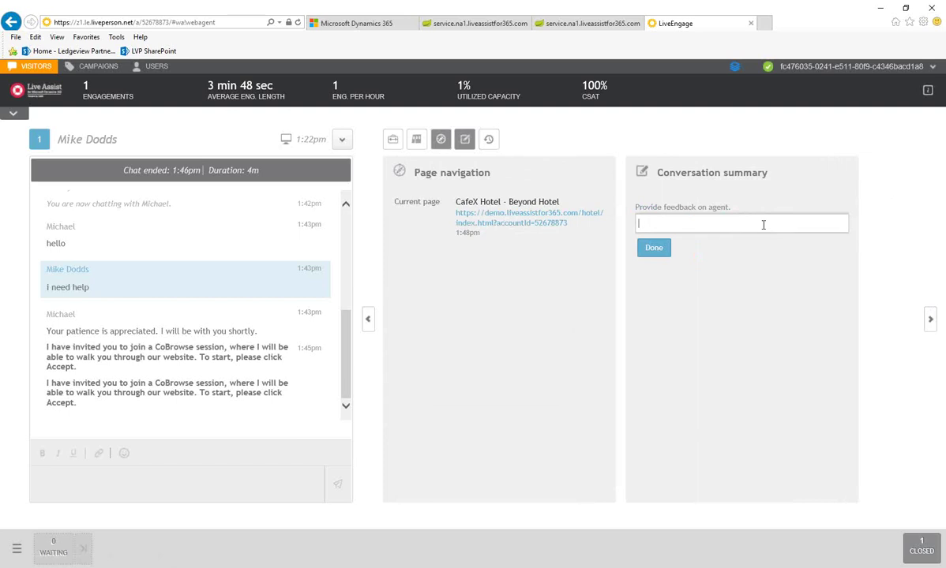
{"action": "type", "text": "aGEN"}
{"action": "key", "text": "BackSpace"}
{"action": "key", "text": "BackSpace"}
{"action": "key", "text": "BackSpace"}
{"action": "key", "text": "BackSpace"}
{"action": "key", "text": "BackSpace"}
{"action": "type", "text": "Agent did great"}
{"action": "left_click", "coordinate": [656, 249]}
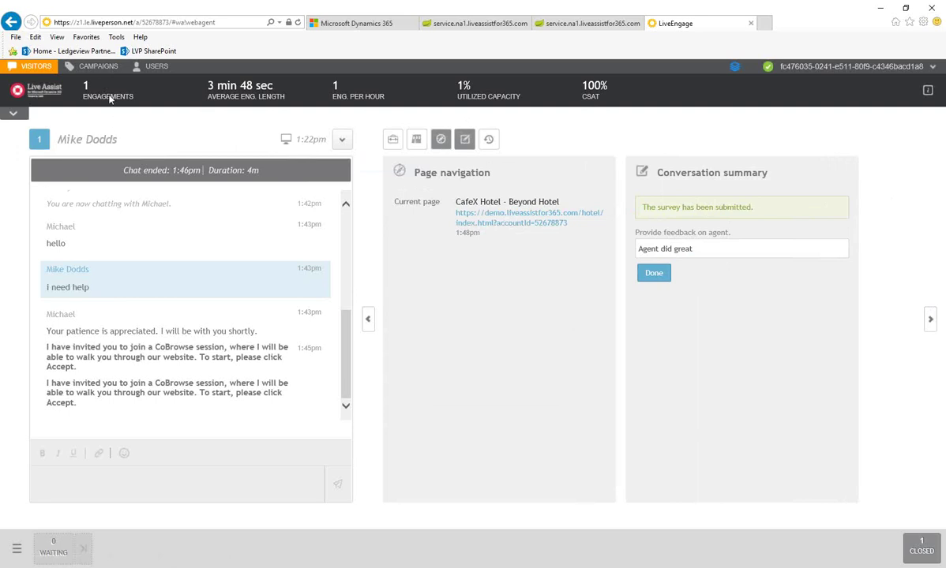
{"action": "mouse_move", "coordinate": [261, 106]}
{"action": "mouse_move", "coordinate": [383, 95]}
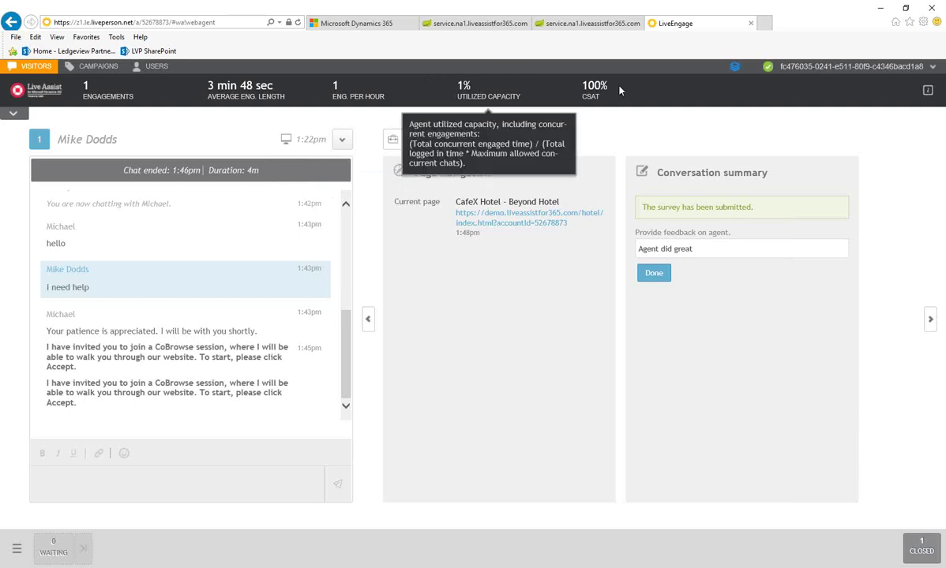
{"action": "mouse_move", "coordinate": [592, 108]}
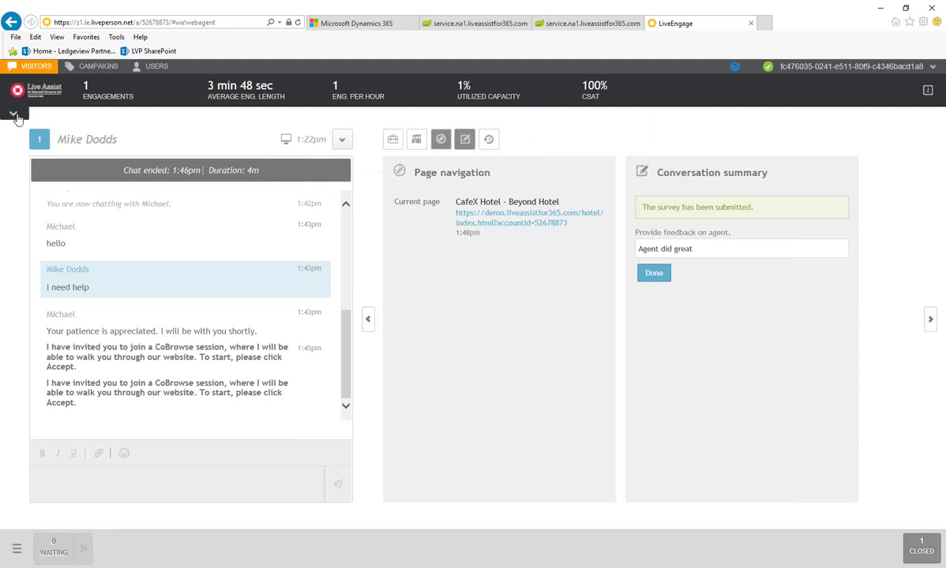
- Show the agent dashboard: 1 hr 03 min logged in, 33% interactive, 100% very satisfied
{"action": "left_click", "coordinate": [16, 113]}
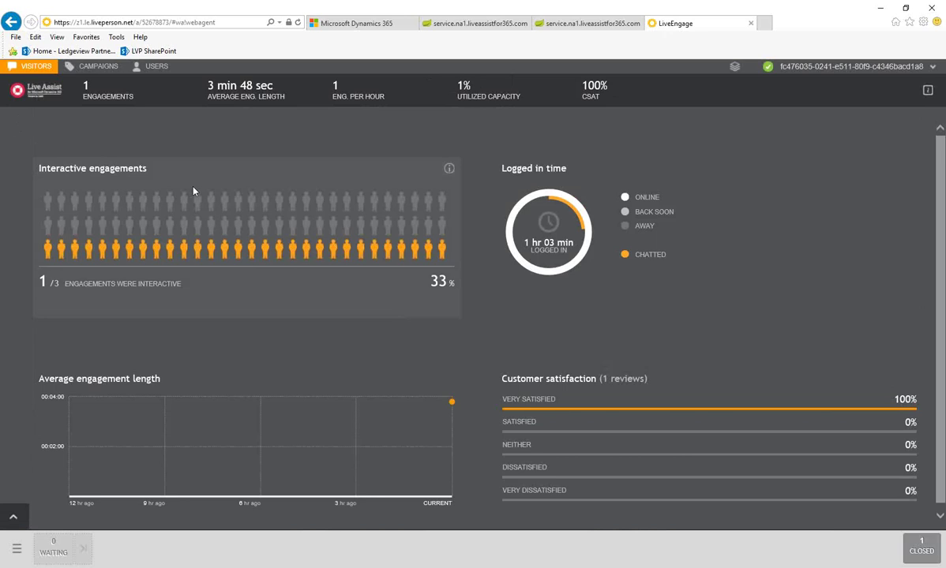
{"action": "mouse_move", "coordinate": [591, 268]}
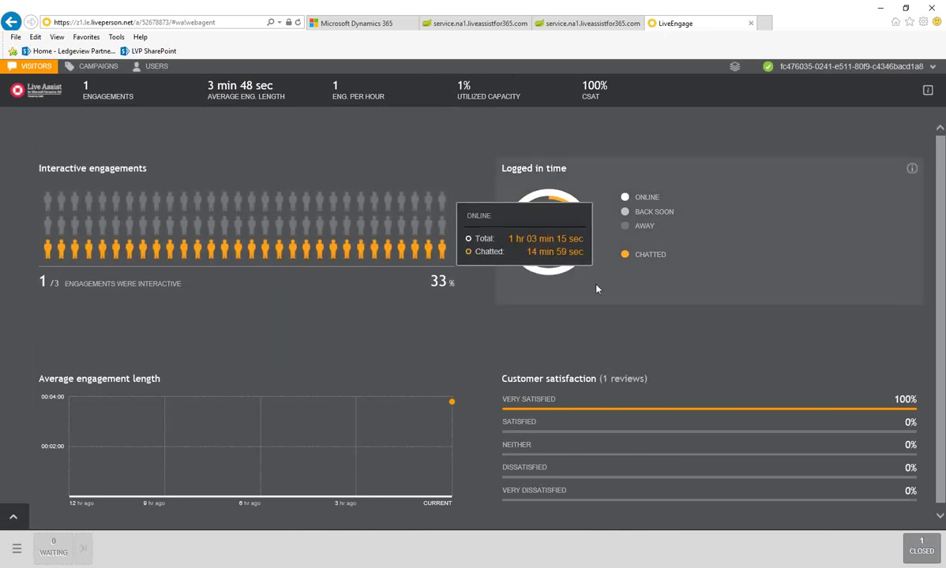
{"action": "scroll", "coordinate": [566, 324], "scroll_direction": "down", "scroll_amount": 1}
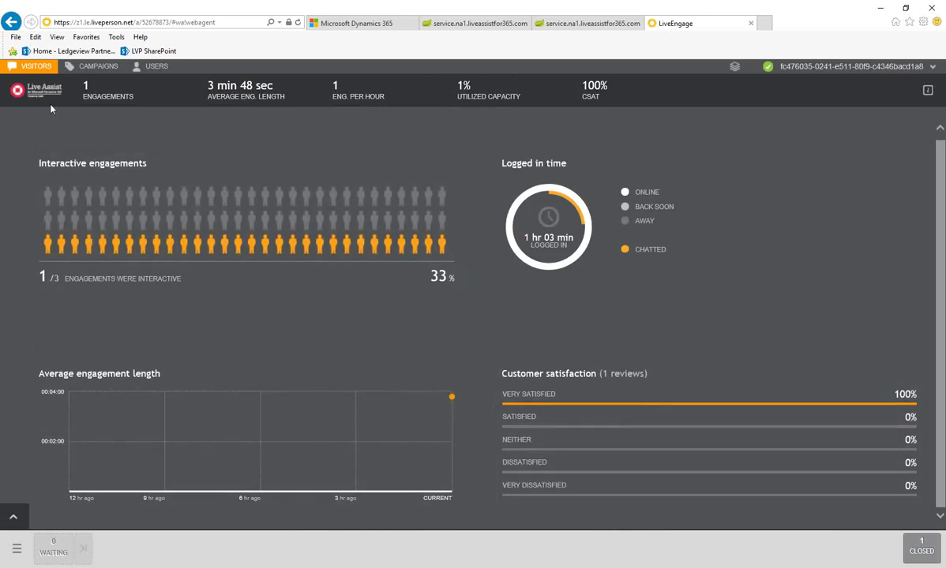
- Review the web visitor's details and queue charts, then the Web History and online Agents lists
{"action": "left_click", "coordinate": [18, 555]}
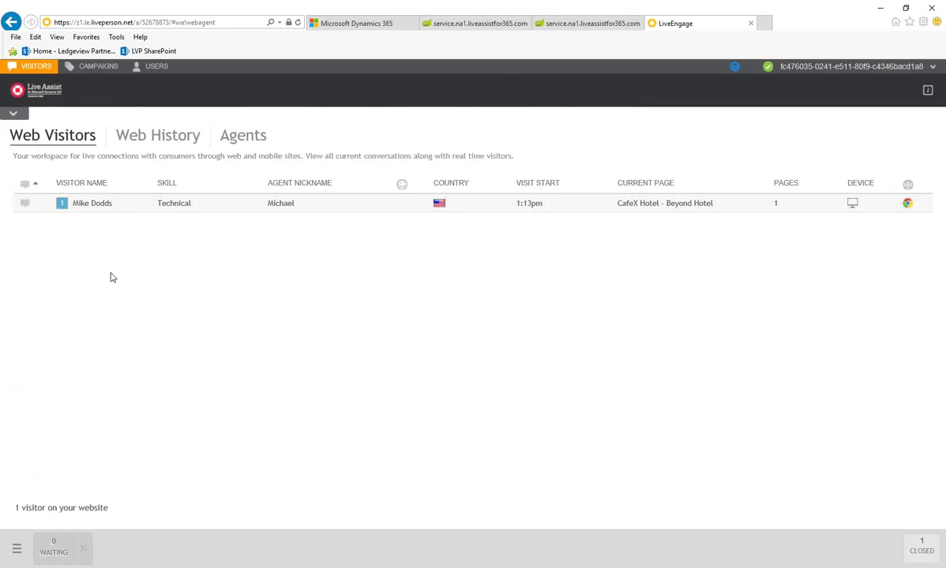
{"action": "left_click", "coordinate": [36, 207]}
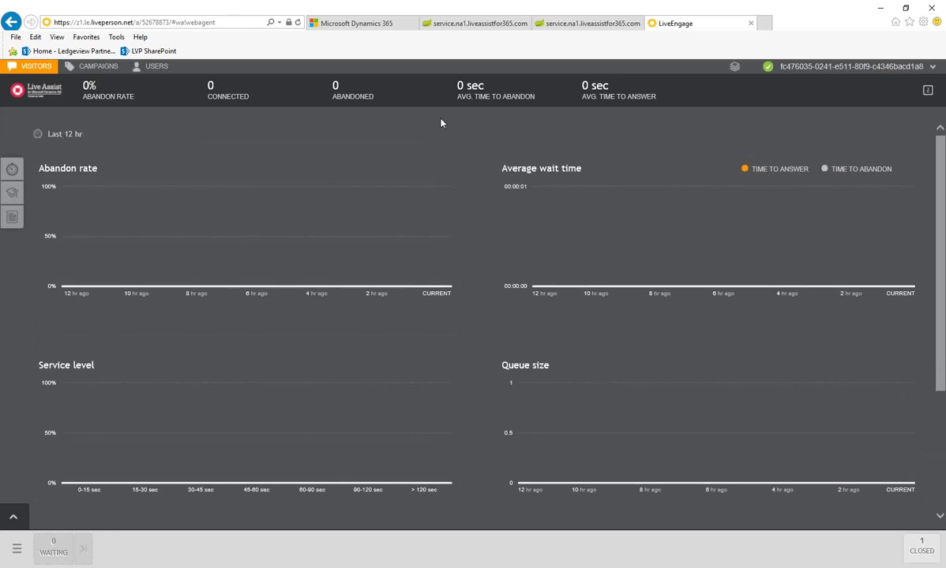
{"action": "mouse_move", "coordinate": [636, 109]}
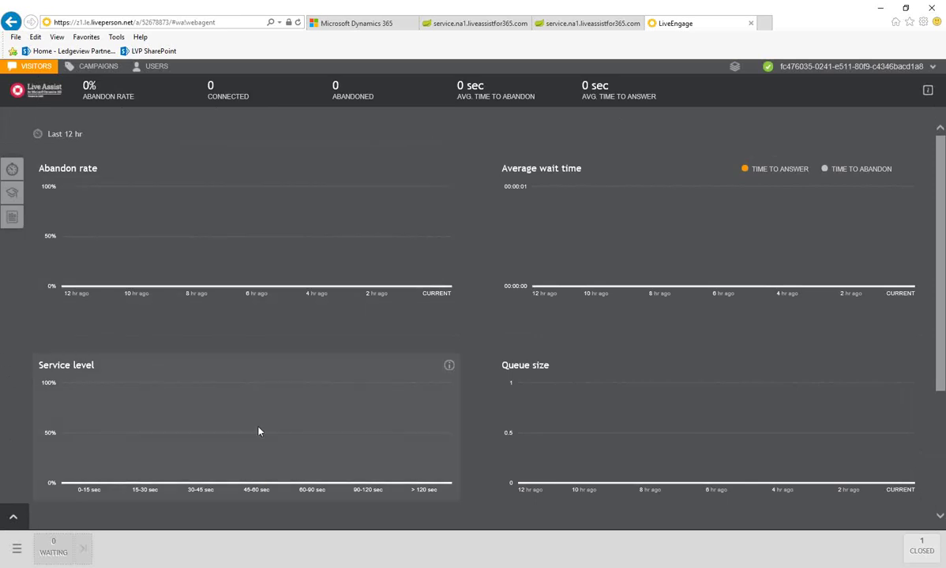
{"action": "left_click", "coordinate": [13, 516]}
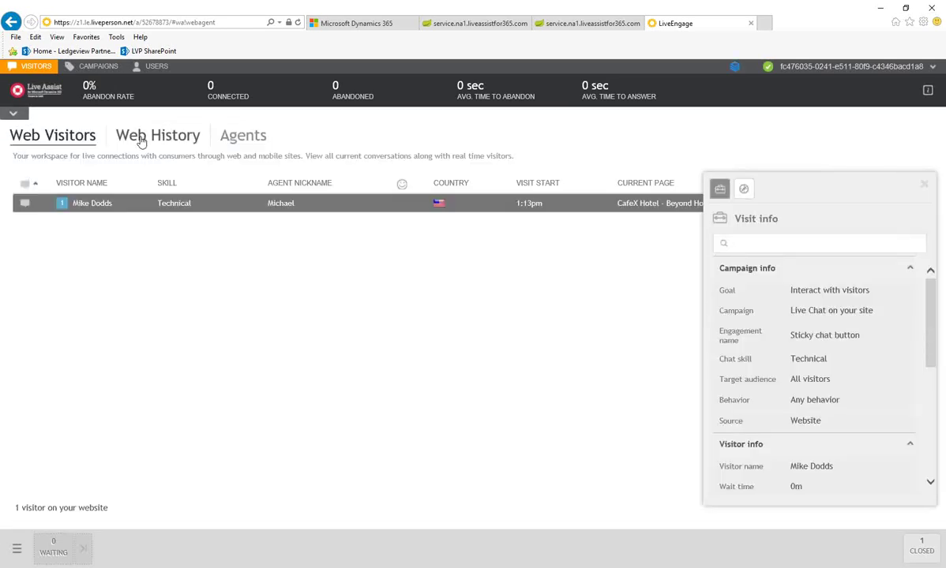
{"action": "left_click", "coordinate": [129, 130]}
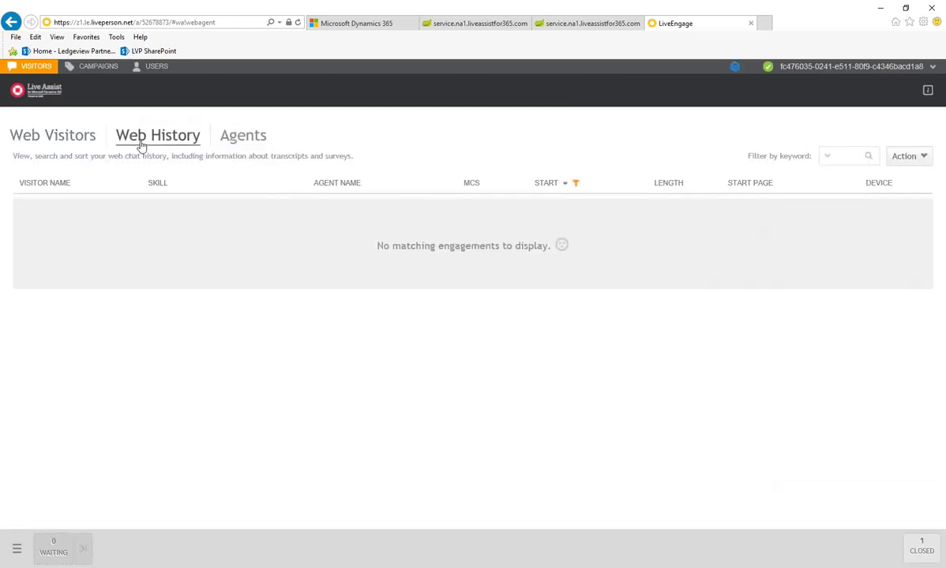
{"action": "left_click", "coordinate": [264, 144]}
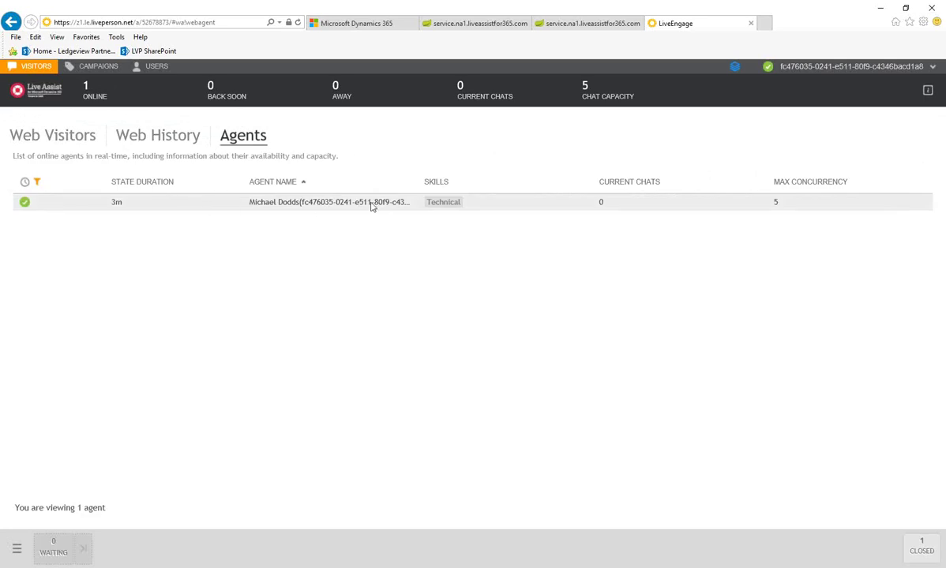
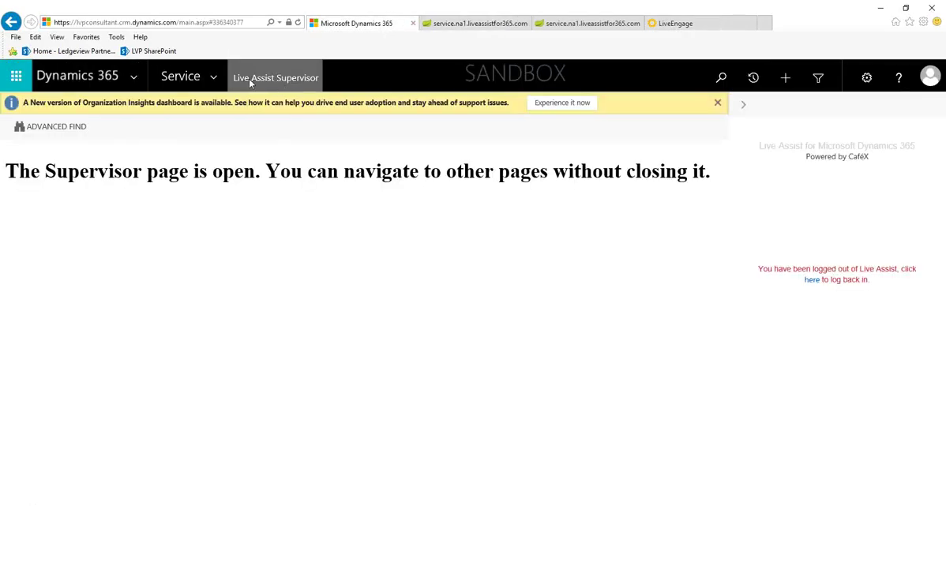
- Go to the Marketing area's Marketing Lists view
{"action": "left_click", "coordinate": [221, 78]}
{"action": "left_click", "coordinate": [327, 152]}
{"action": "left_click", "coordinate": [312, 229]}
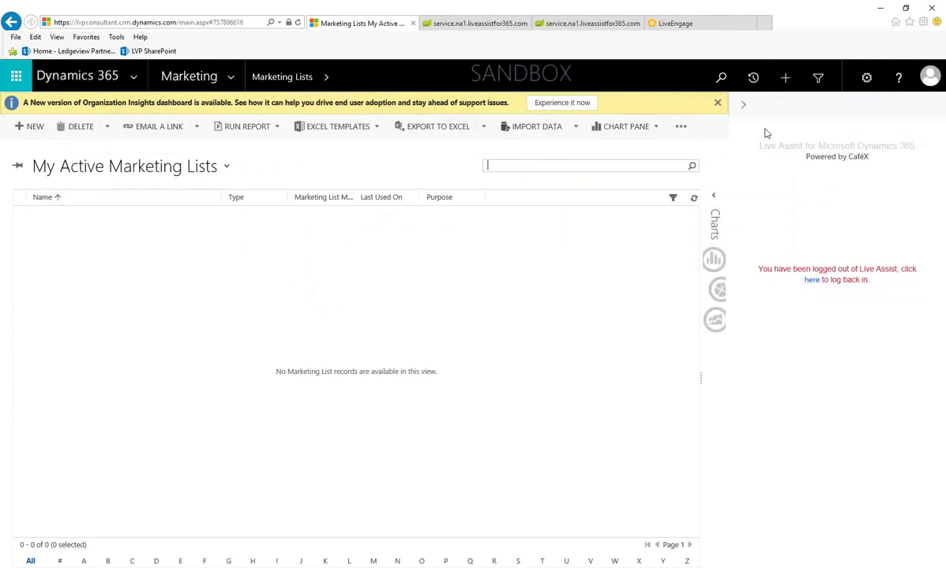
- Collapse the Live Assist side panel
{"action": "left_click", "coordinate": [743, 105]}
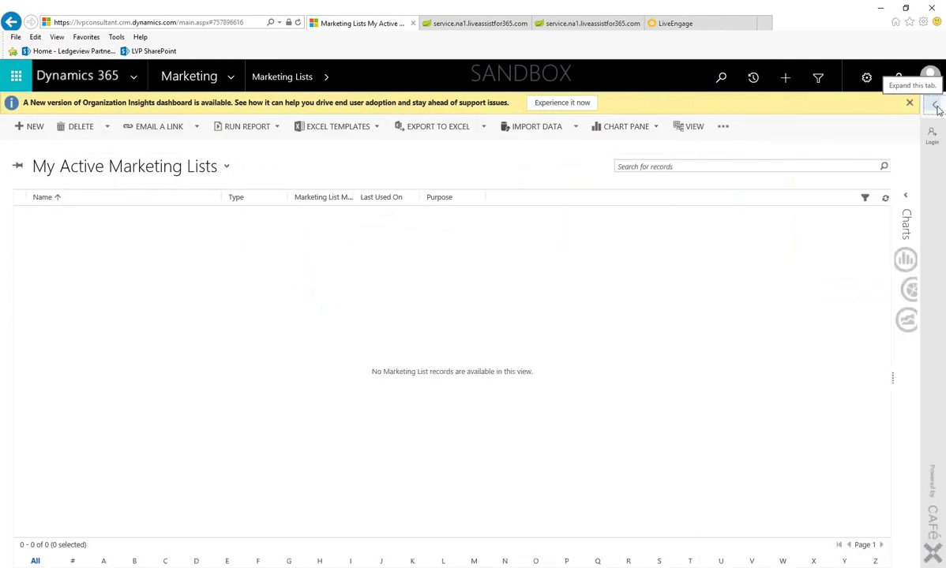
{"action": "left_click", "coordinate": [937, 108]}
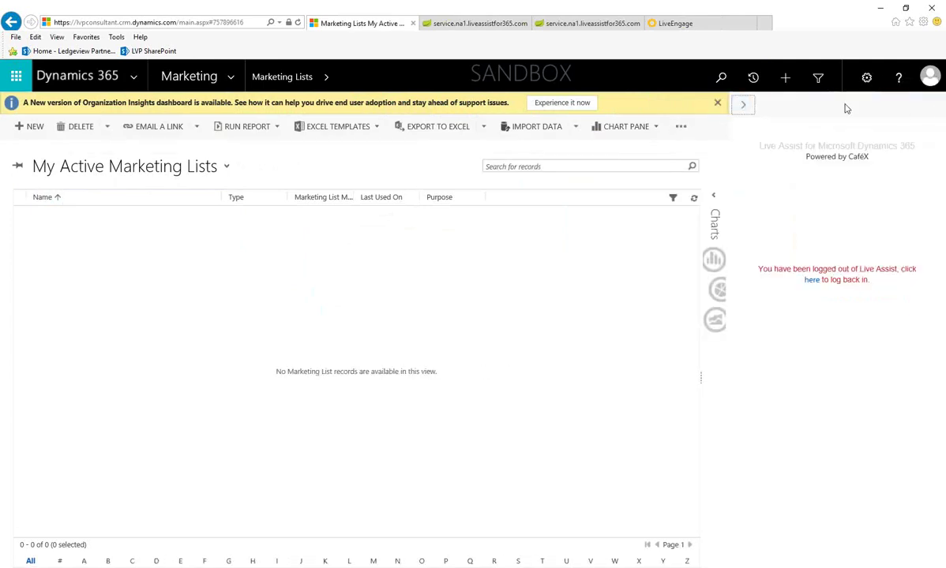
{"action": "left_click", "coordinate": [742, 108]}
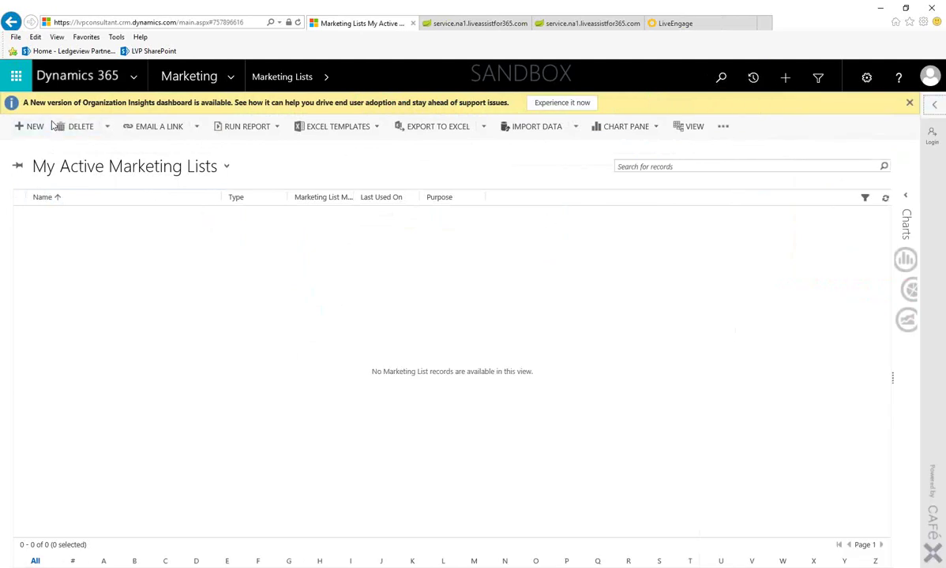
- Create 'Demo Marketing List' as a Static list targeted at Contact and save it
{"action": "left_click", "coordinate": [35, 126]}
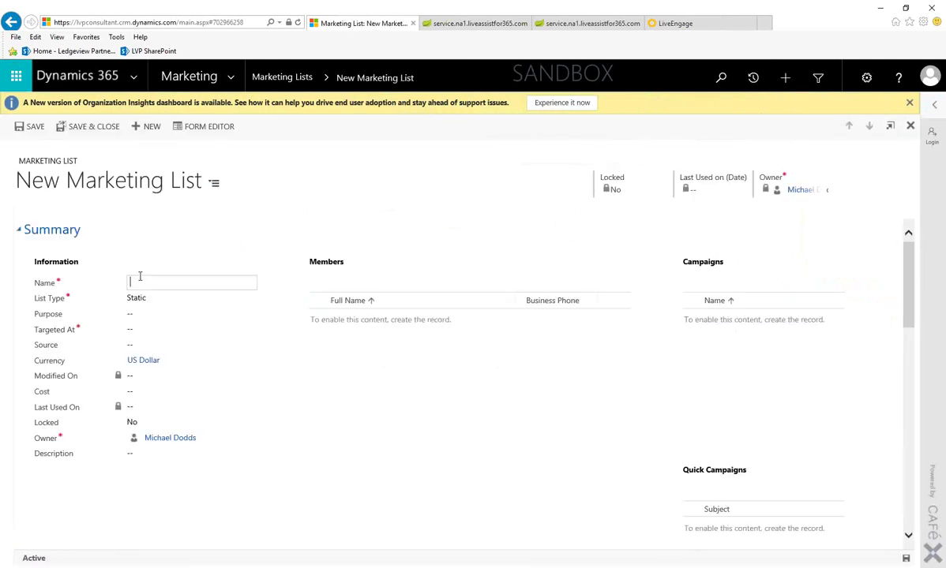
{"action": "type", "text": "Demo Marketing List"}
{"action": "key", "text": "Tab"}
{"action": "key", "text": "Down"}
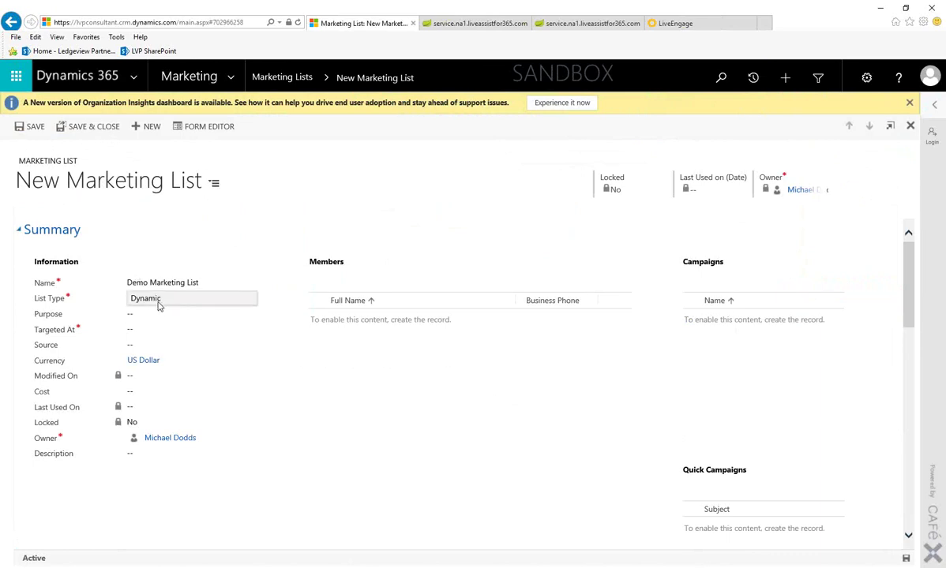
{"action": "key", "text": "Up"}
{"action": "left_click", "coordinate": [144, 329]}
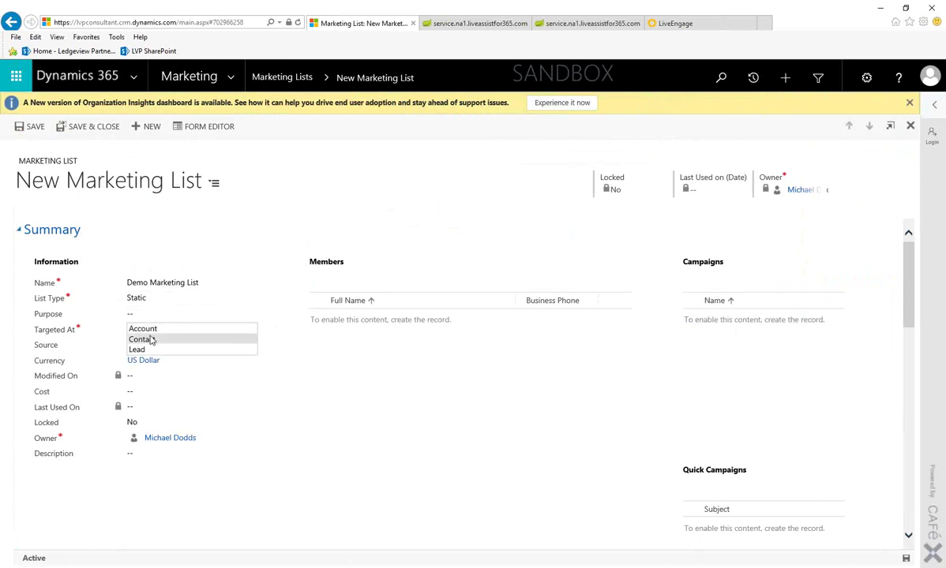
{"action": "left_click", "coordinate": [152, 341]}
{"action": "left_click", "coordinate": [152, 350]}
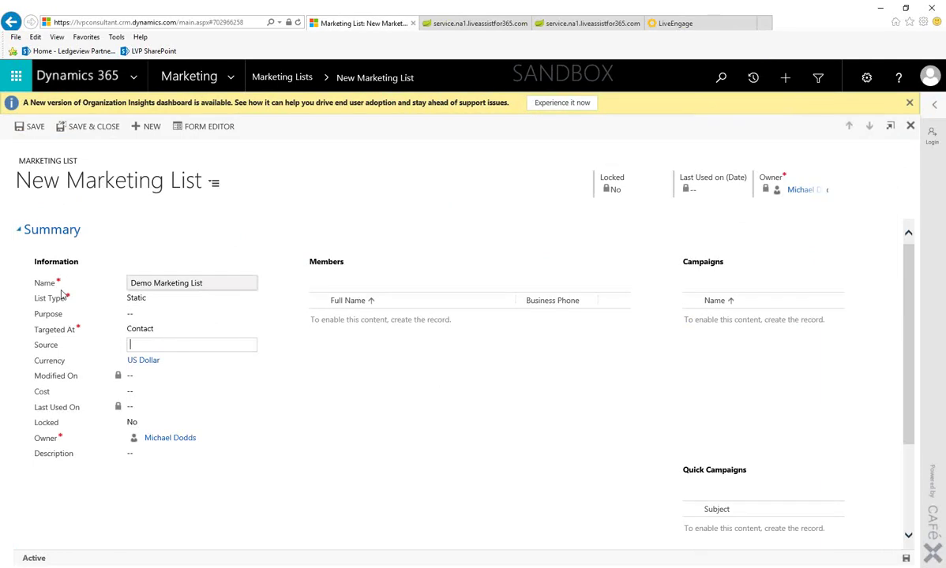
{"action": "left_click", "coordinate": [112, 341]}
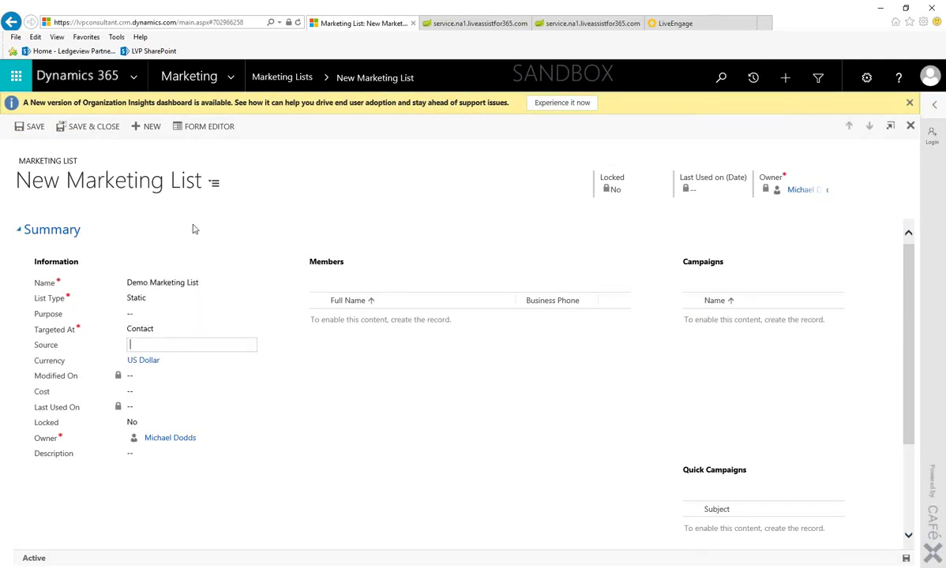
{"action": "left_click", "coordinate": [38, 128]}
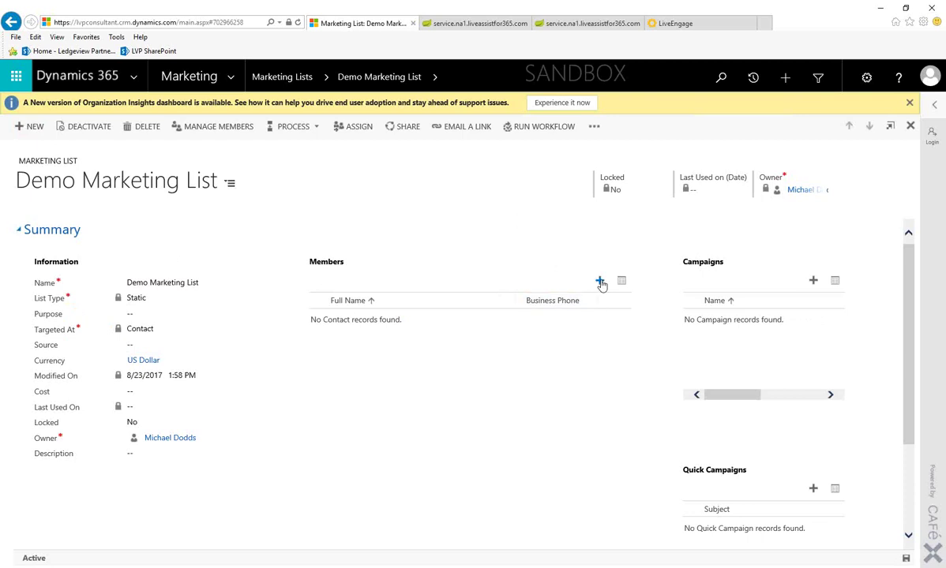
- Choose to add members to the list using Lookup
{"action": "left_click", "coordinate": [599, 281]}
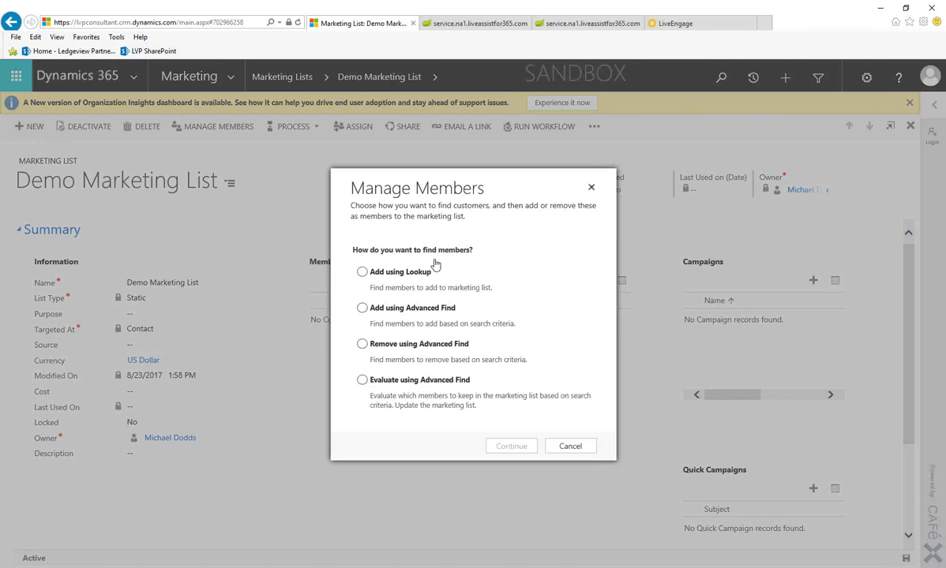
{"action": "left_click", "coordinate": [363, 274]}
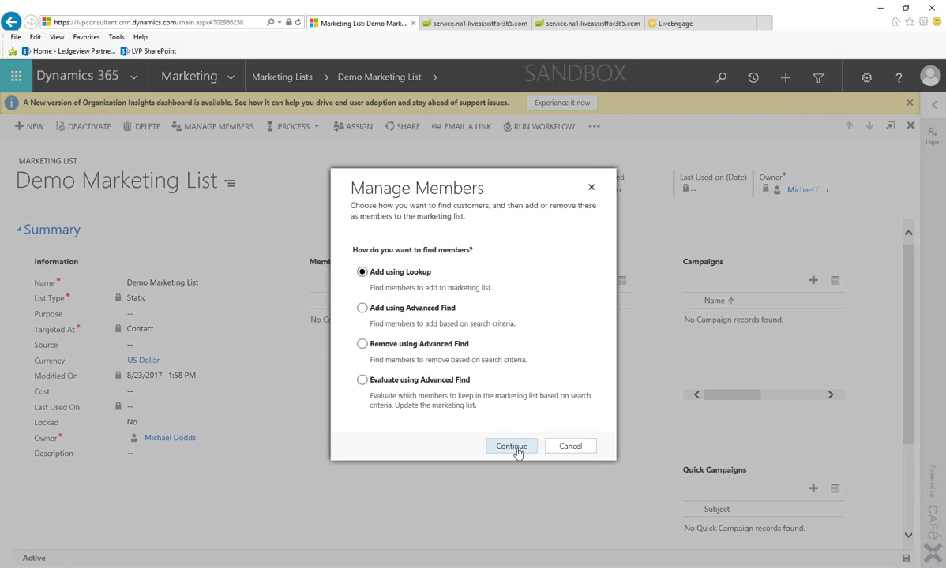
{"action": "left_click", "coordinate": [514, 448]}
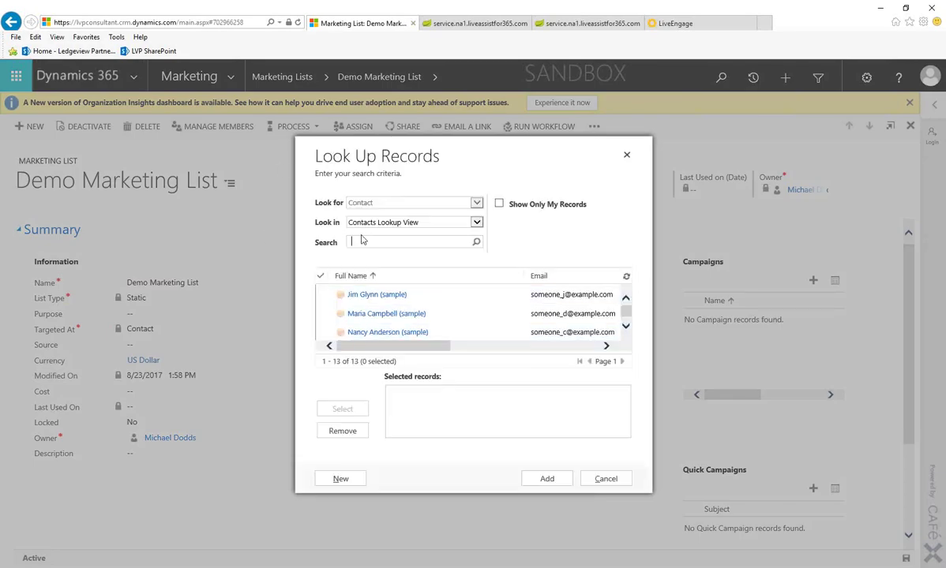
- Search for the sample contact by first name and add it as a member
{"action": "scroll", "coordinate": [397, 312], "scroll_direction": "down", "scroll_amount": 2}
{"action": "scroll", "coordinate": [401, 317], "scroll_direction": "up", "scroll_amount": 3}
{"action": "left_click", "coordinate": [372, 243]}
{"action": "type", "text": "maria"}
{"action": "key", "text": "Return"}
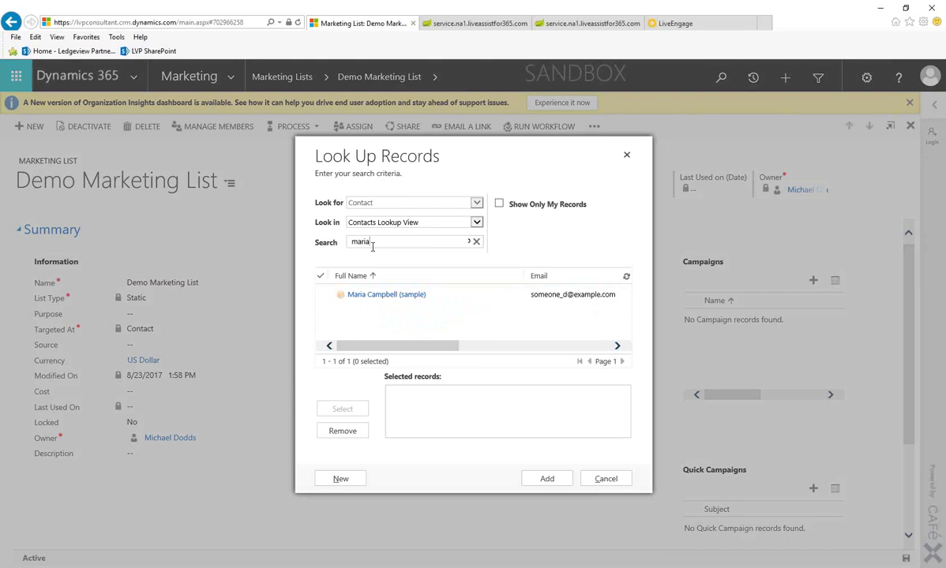
{"action": "left_click", "coordinate": [328, 299]}
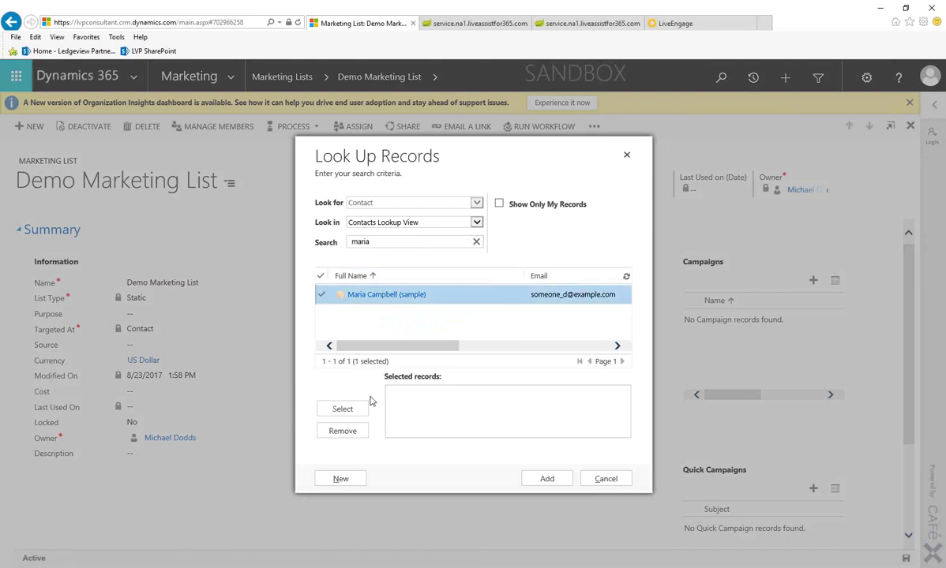
{"action": "left_click", "coordinate": [348, 409]}
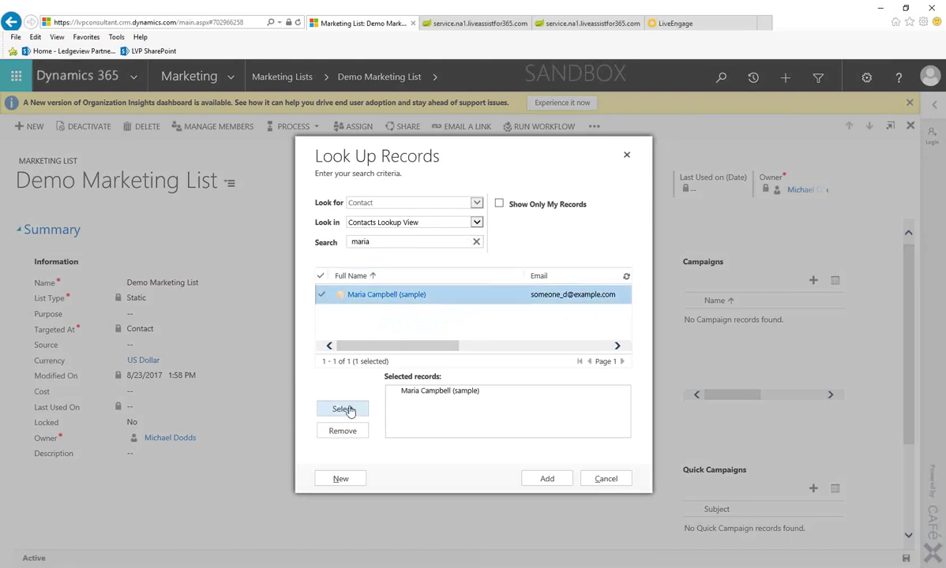
{"action": "left_click", "coordinate": [547, 481]}
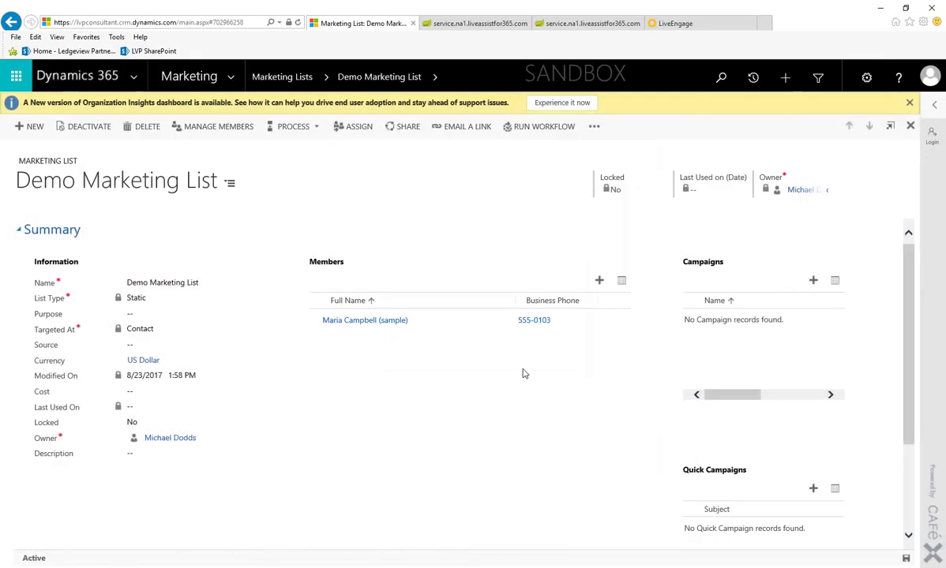
{"action": "left_click", "coordinate": [599, 280]}
{"action": "left_click", "coordinate": [432, 310]}
{"action": "left_click", "coordinate": [511, 446]}
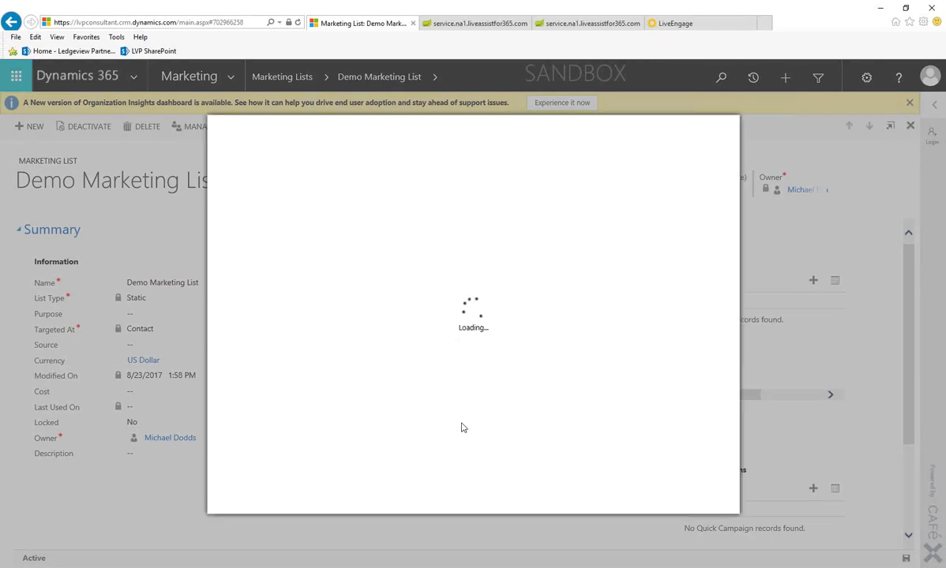
{"action": "left_click", "coordinate": [261, 263]}
{"action": "left_click", "coordinate": [280, 266]}
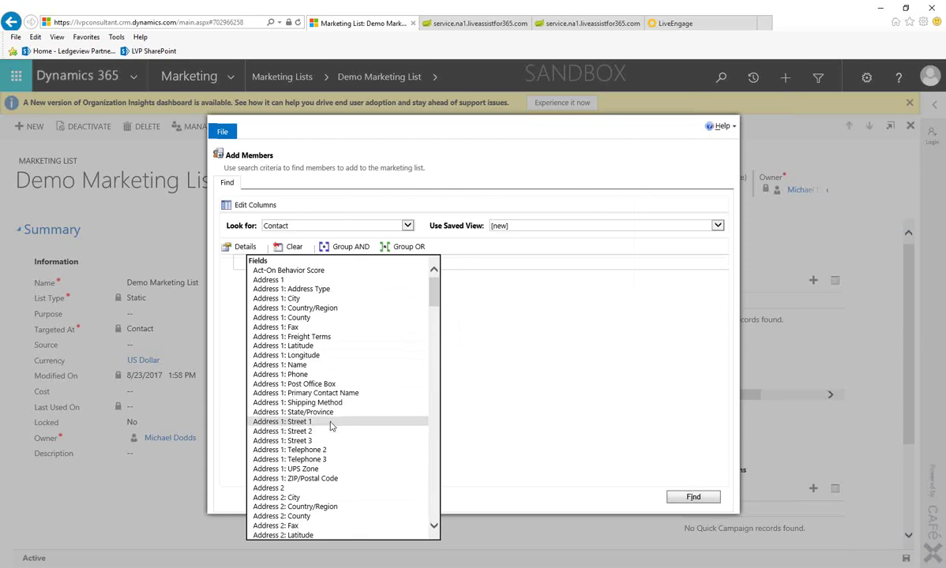
{"action": "left_click", "coordinate": [310, 412]}
{"action": "left_click", "coordinate": [462, 263]}
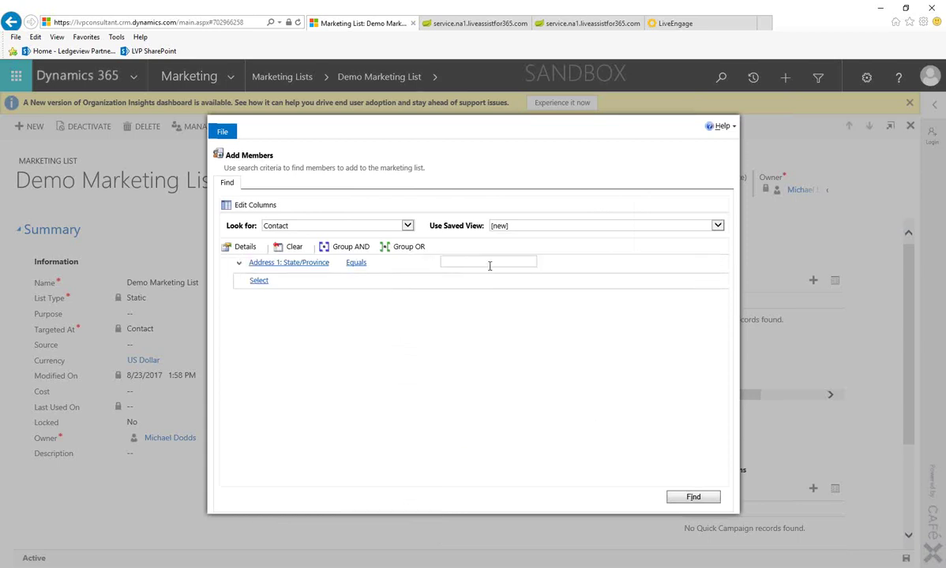
{"action": "type", "text": "California"}
{"action": "left_click", "coordinate": [693, 498]}
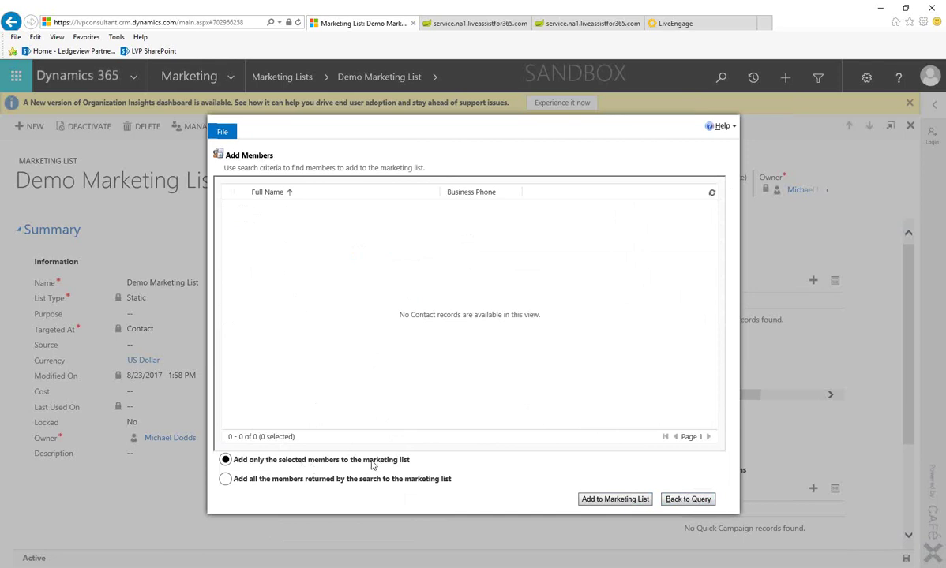
{"action": "left_click", "coordinate": [226, 479]}
{"action": "left_click", "coordinate": [686, 497]}
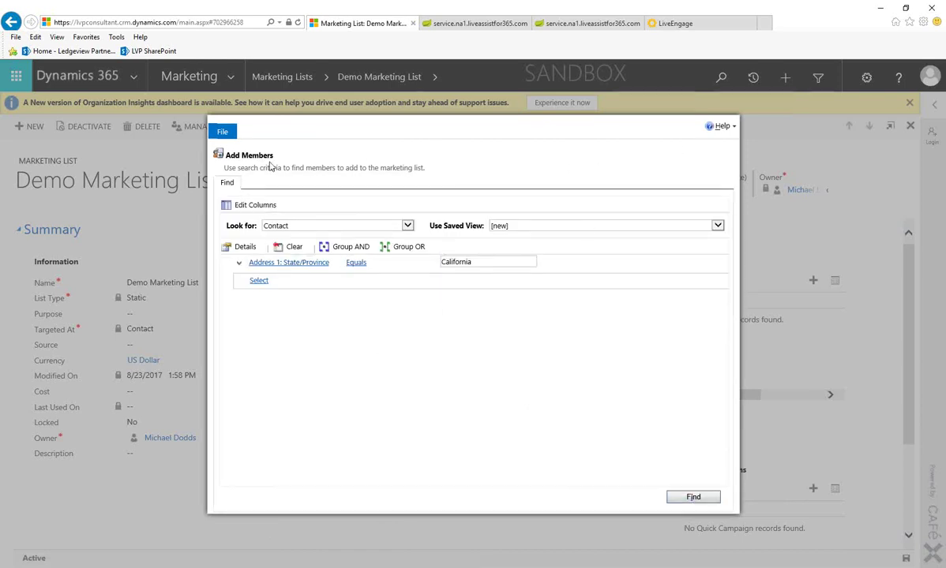
{"action": "left_click", "coordinate": [222, 131]}
{"action": "left_click", "coordinate": [236, 147]}
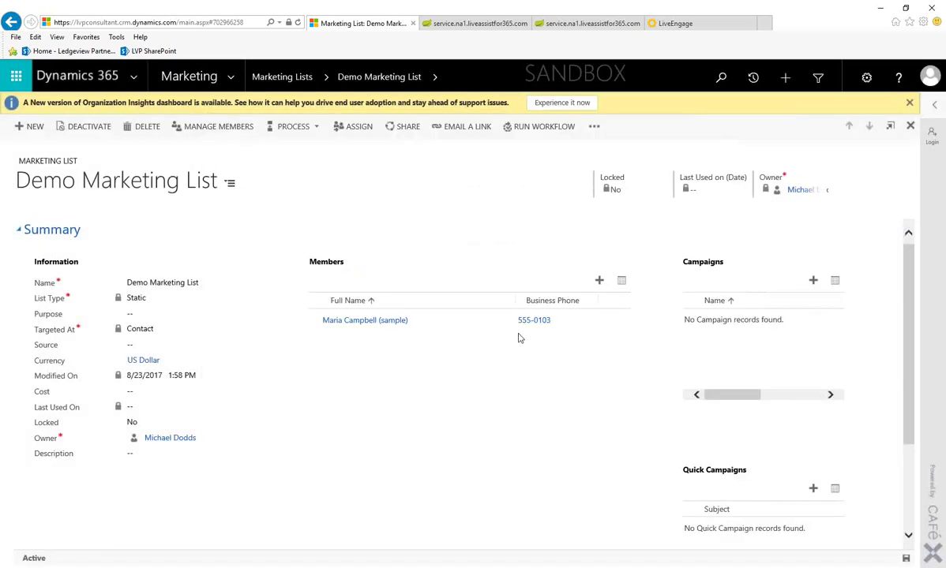
{"action": "left_click", "coordinate": [598, 278]}
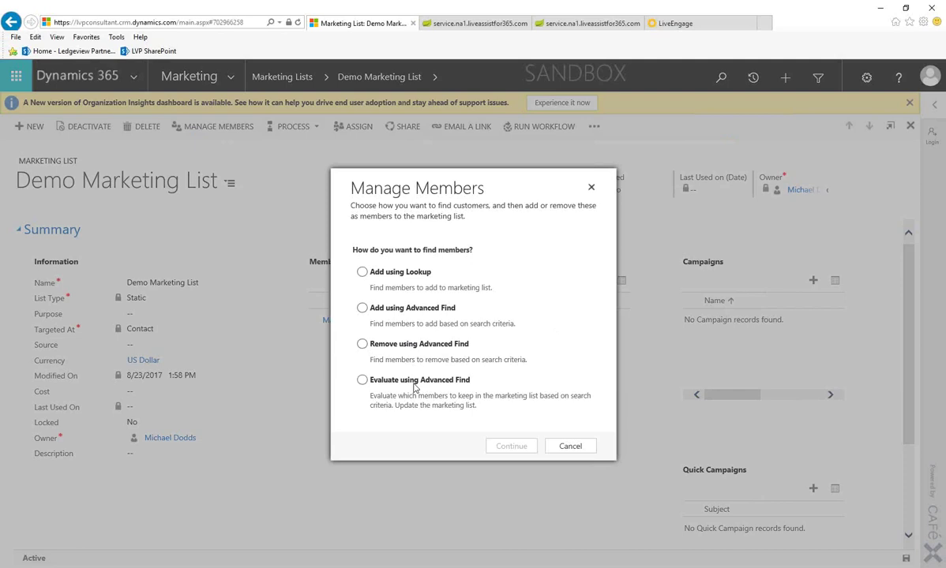
{"action": "left_click", "coordinate": [573, 447]}
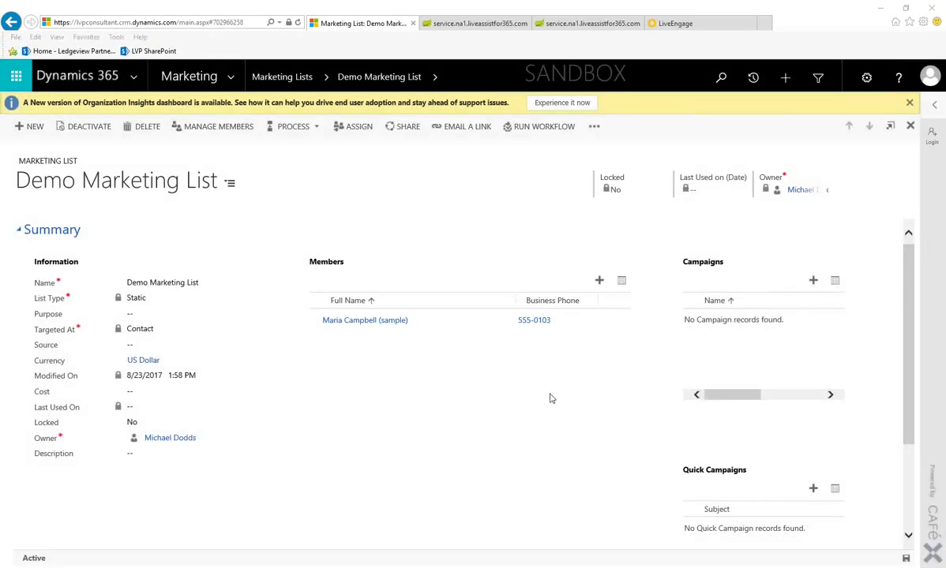